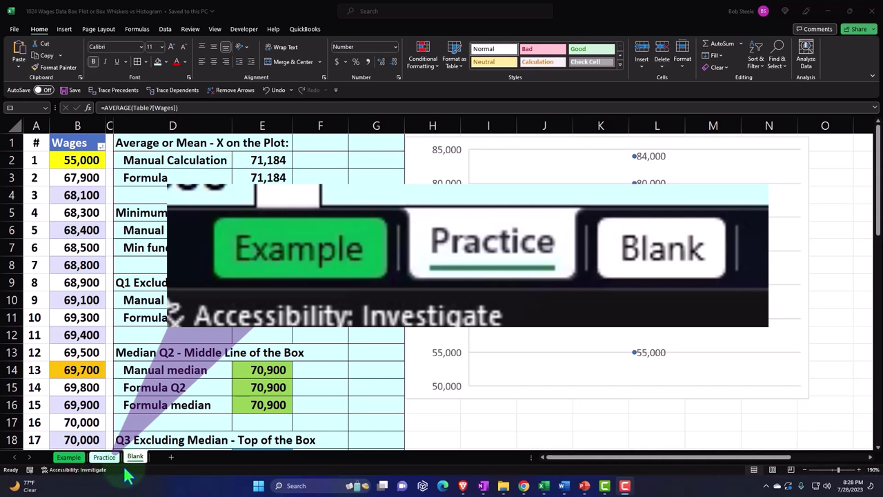
Step: Open the Example sheet and examine its wage statistics, box-and-whisker plot and histogram
click(77, 465)
click(75, 461)
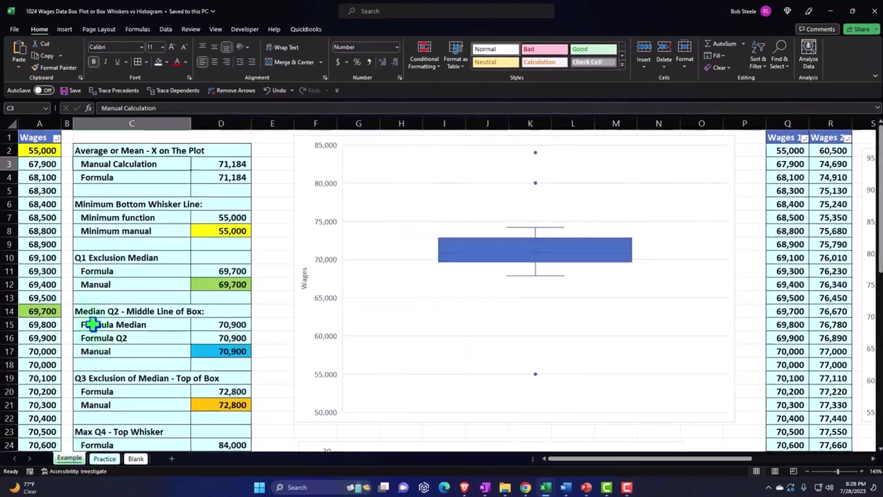
click(100, 282)
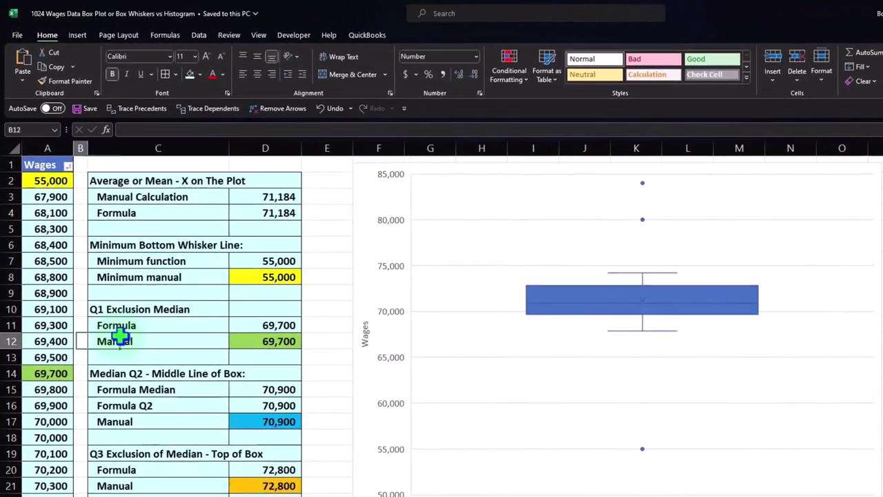
key(Left)
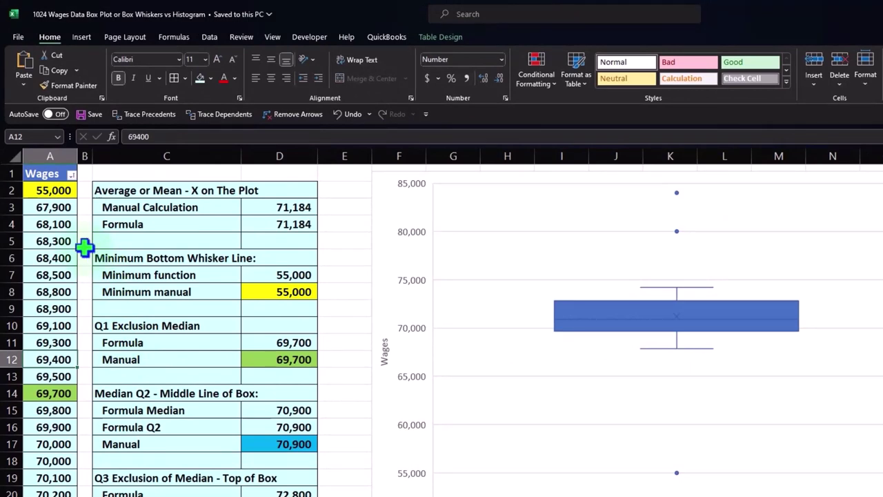
click(378, 211)
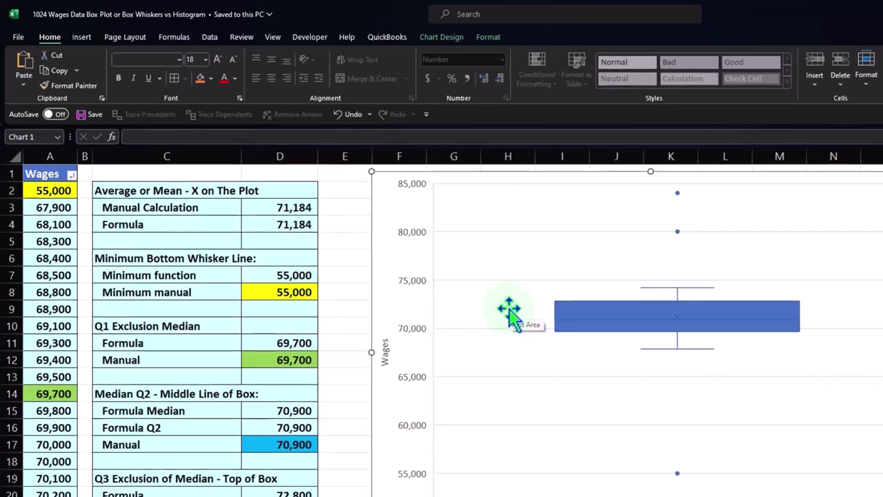
scroll(509, 308, down, 2)
scroll(545, 332, down, 5)
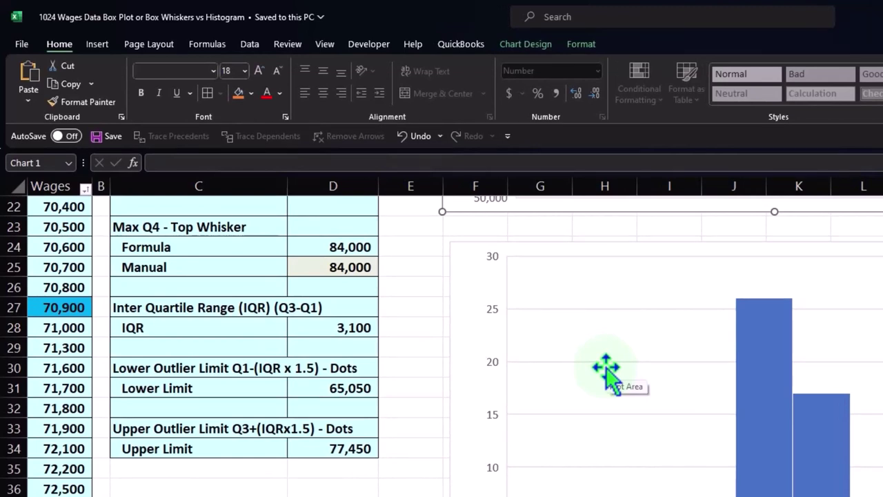
scroll(605, 373, up, 7)
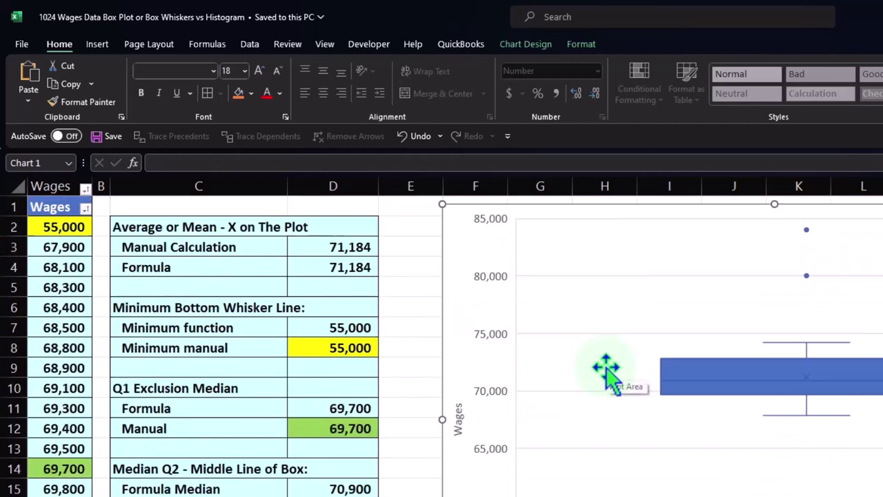
scroll(605, 372, down, 3)
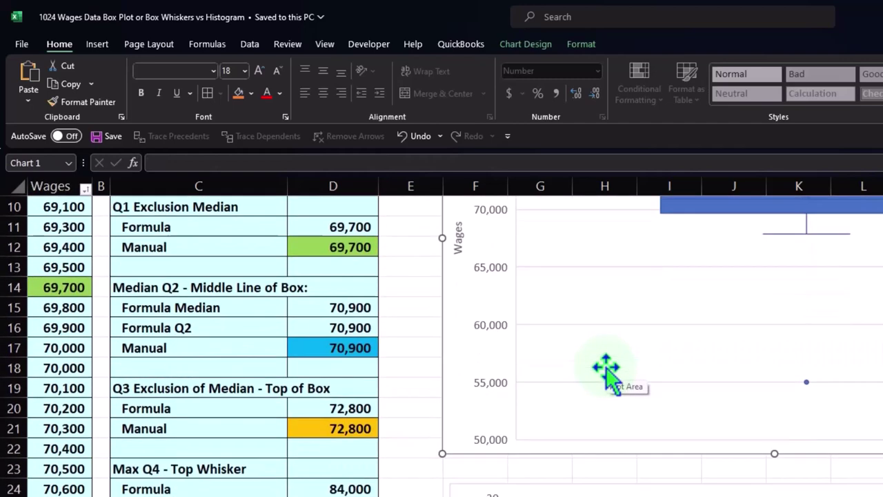
scroll(606, 373, down, 3)
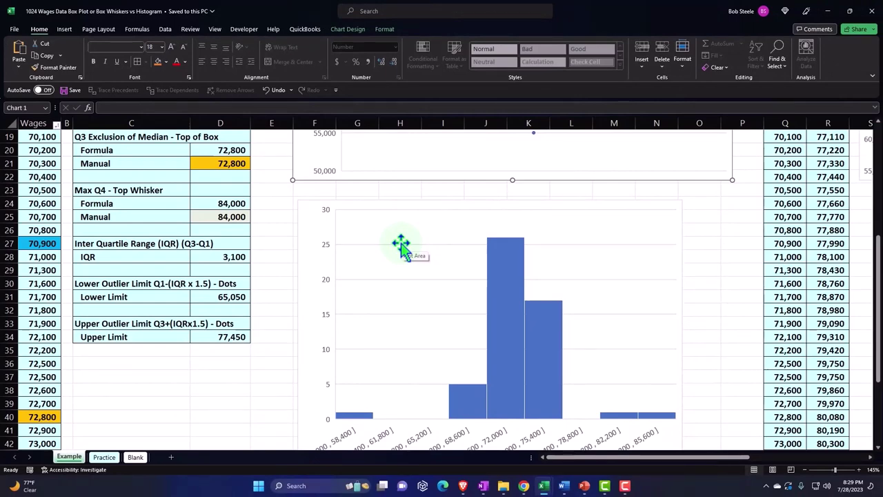
Step: On the Blank sheet, select the Wages data and view the available statistical chart types without inserting one
click(140, 458)
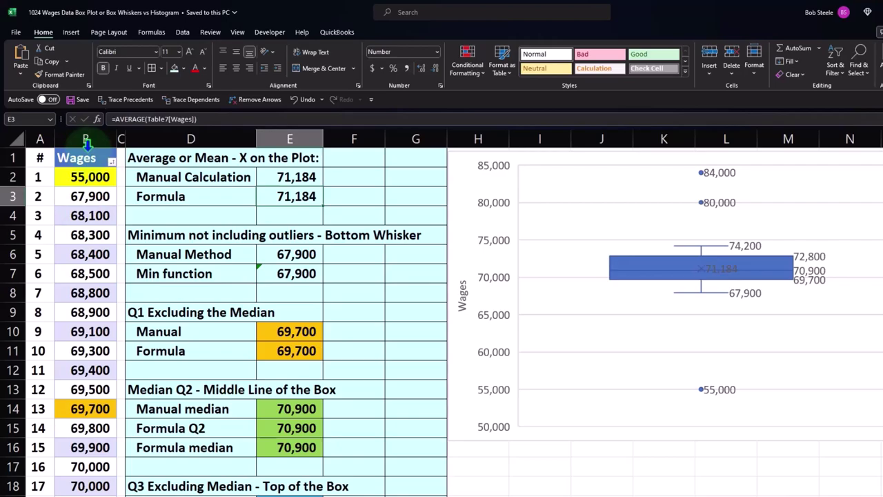
click(86, 144)
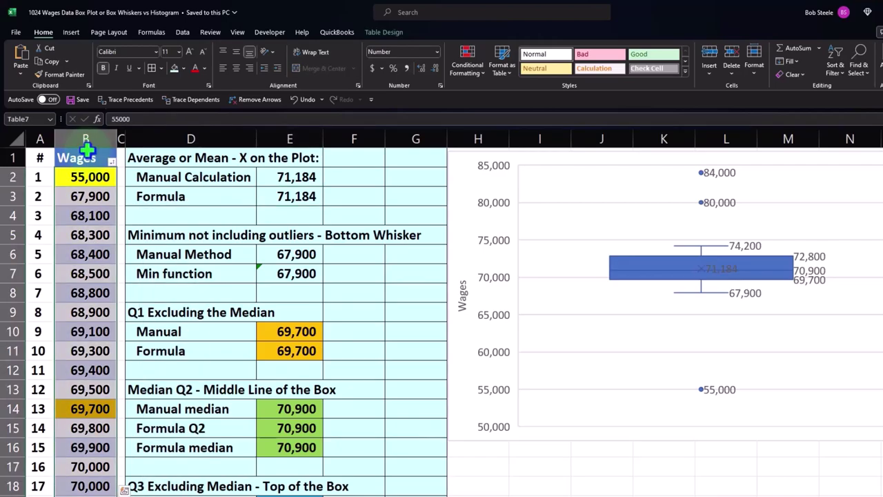
click(71, 33)
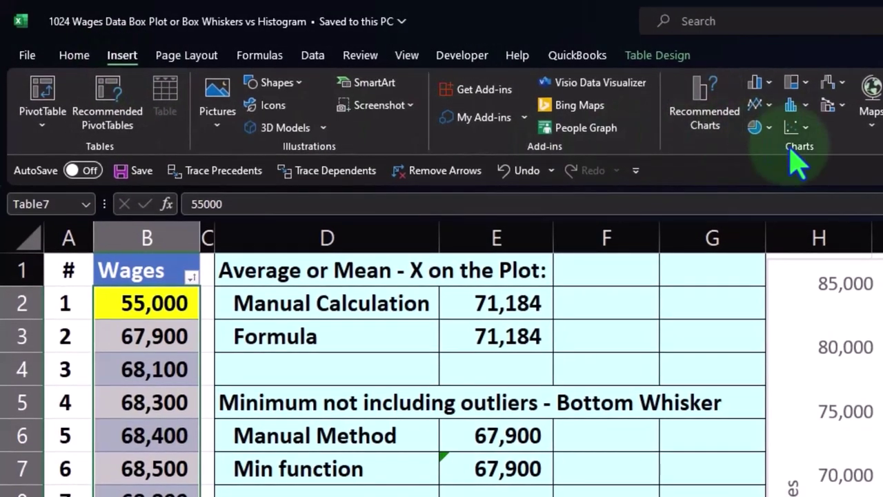
click(793, 108)
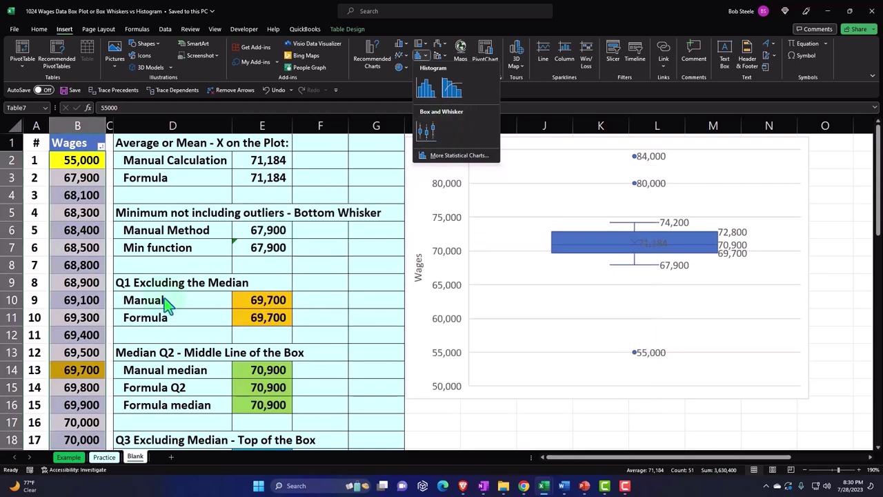
key(Escape)
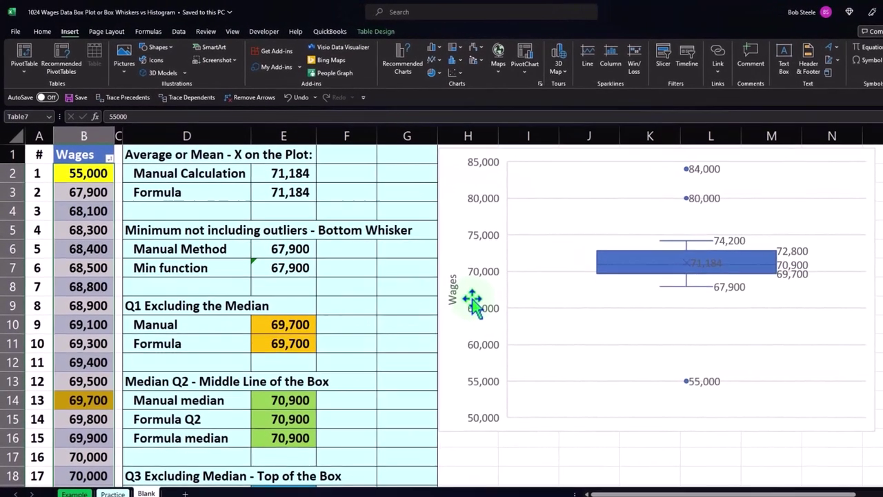
click(351, 303)
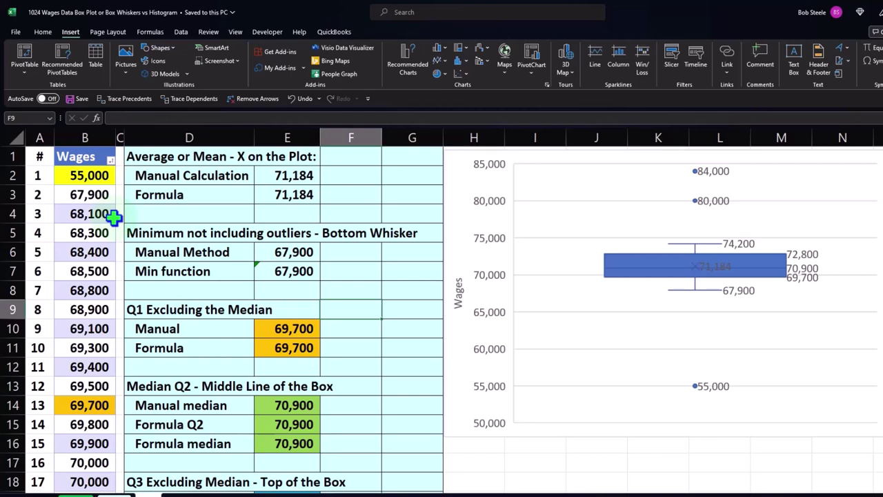
Step: Enter the formula =RANDBETWEEN(65000,75000) in cell I17 below the box plot
scroll(114, 216, down, 3)
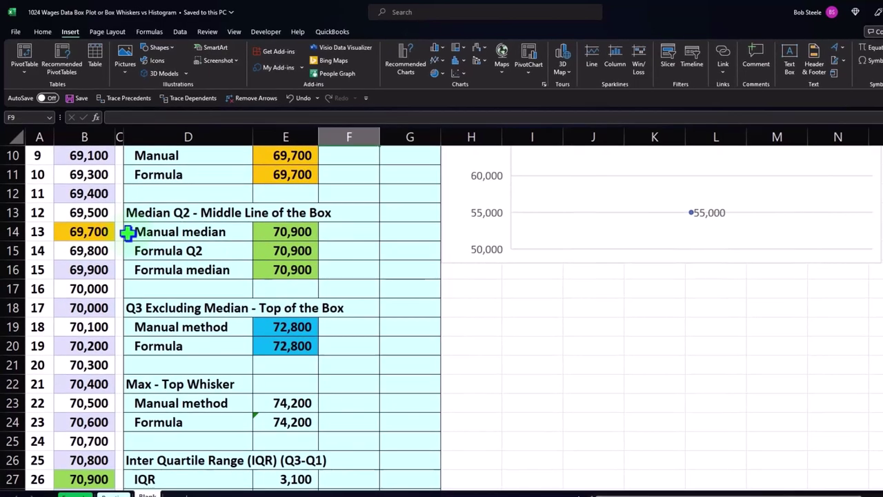
click(538, 283)
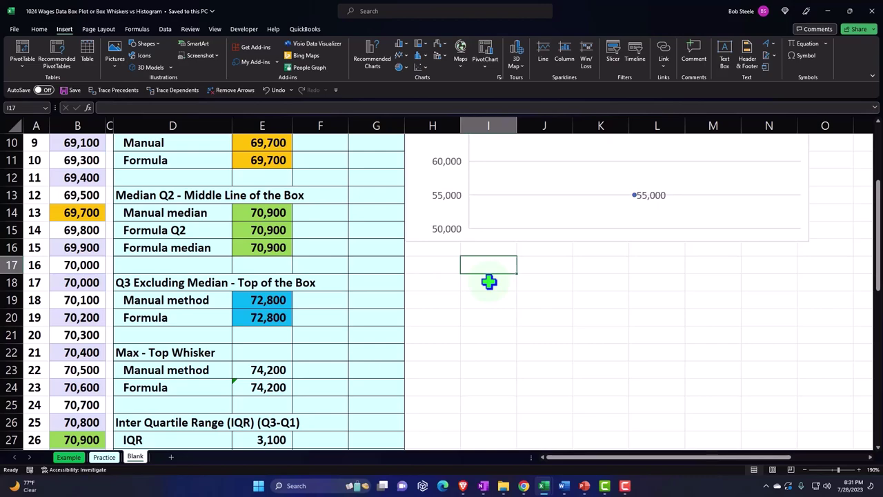
text(=)
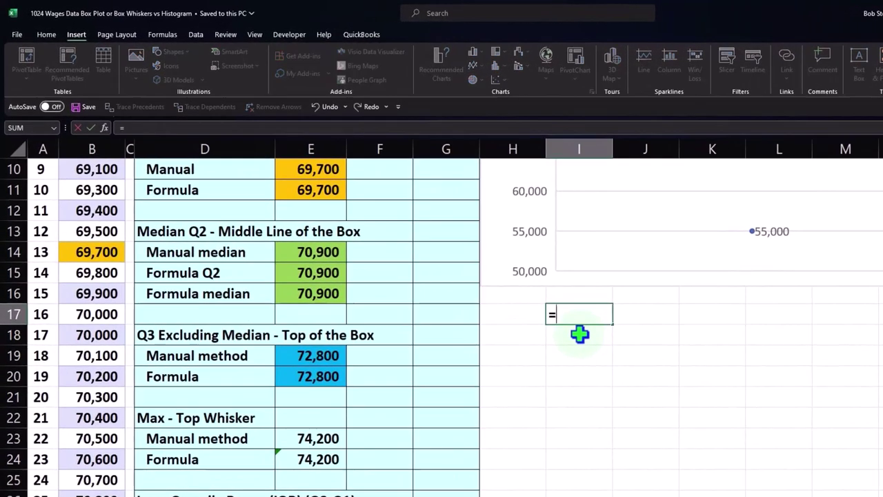
text(rand)
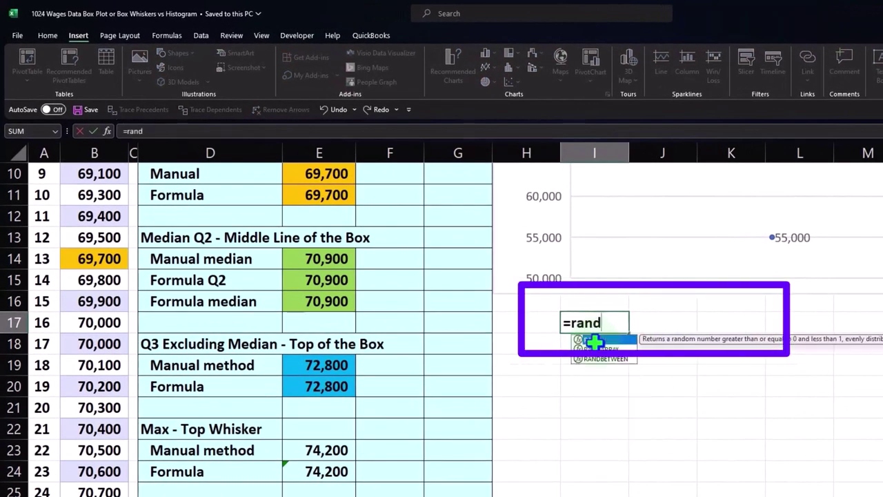
double_click(596, 359)
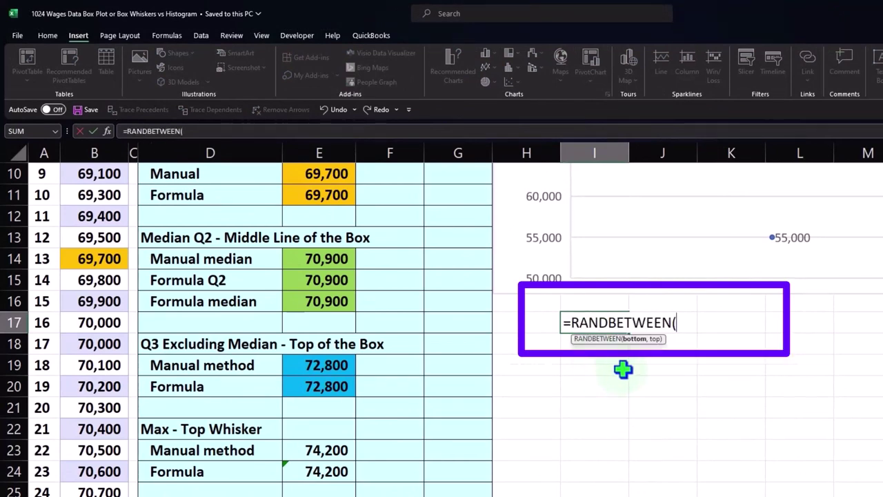
text(65000)
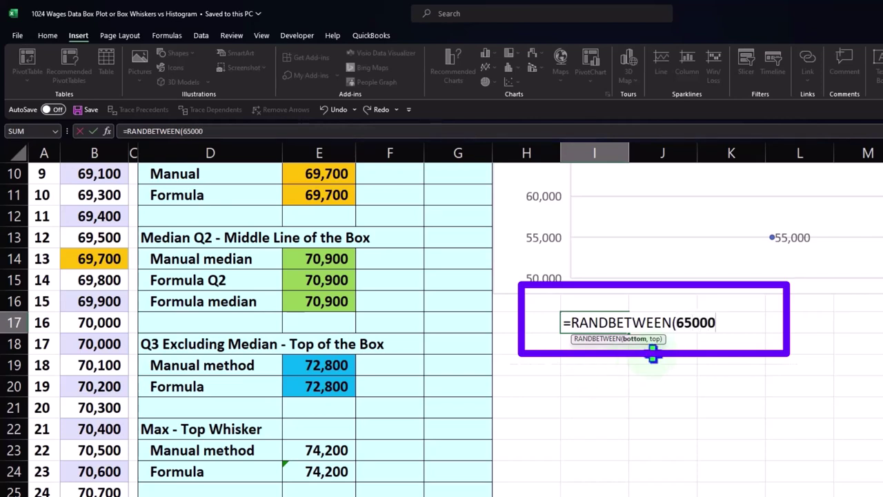
text(,)
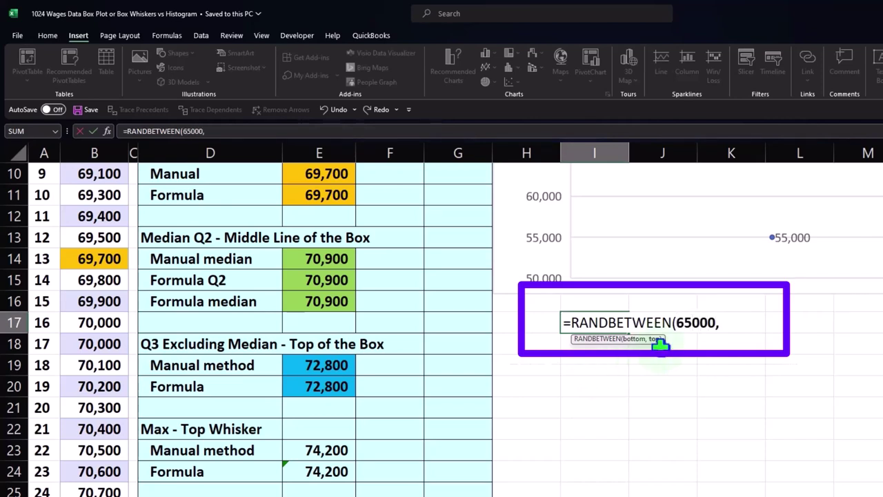
text(75000)
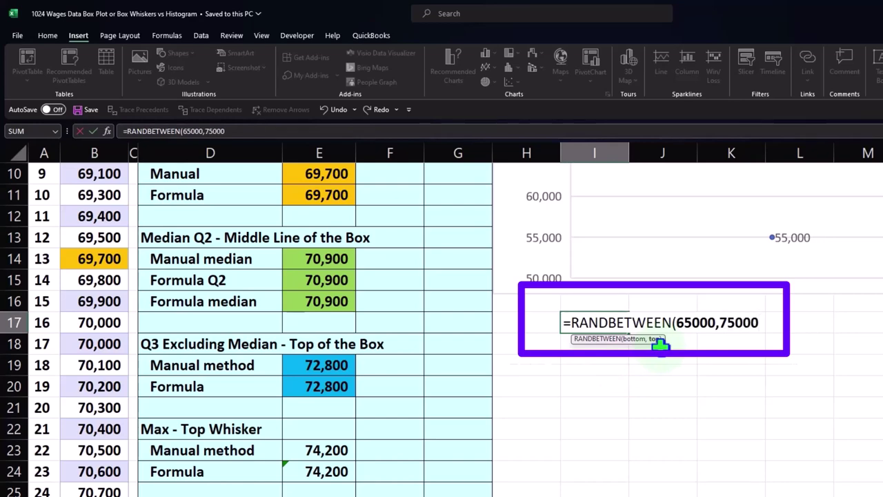
text())
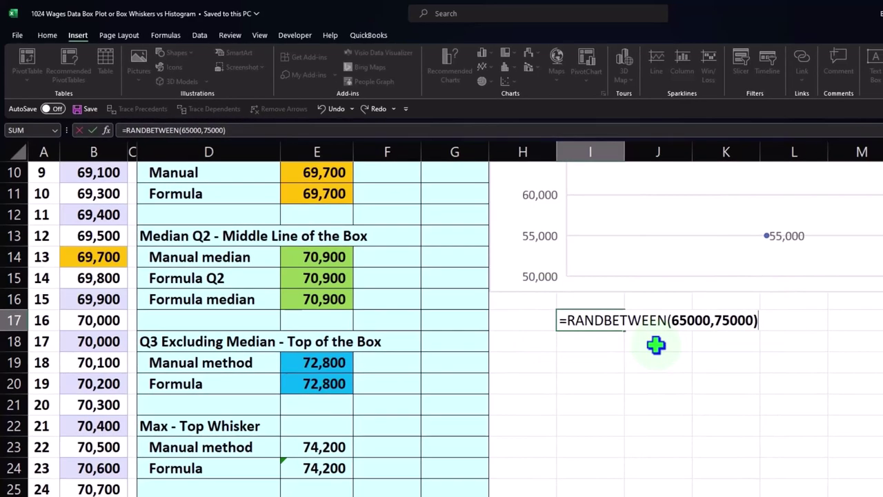
key(Return)
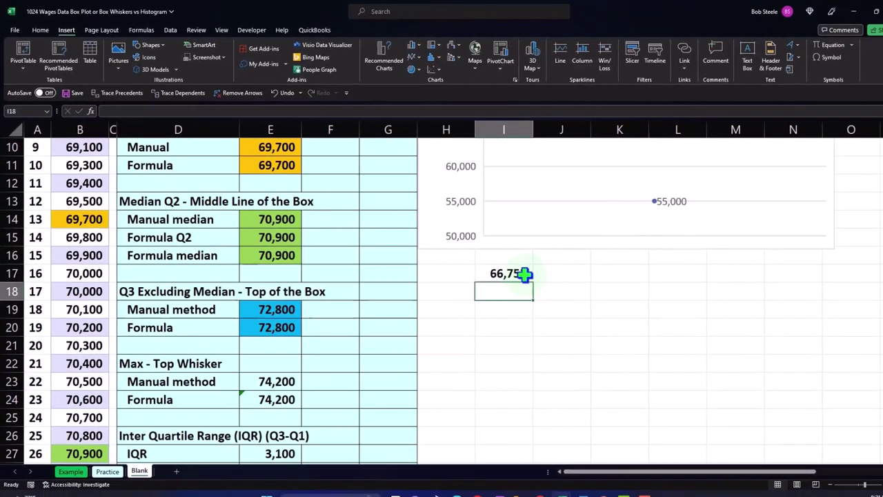
Step: Fill the random-number formula from I17 down to I24 and overwrite cell I21 with 85000 as an outlier
click(524, 274)
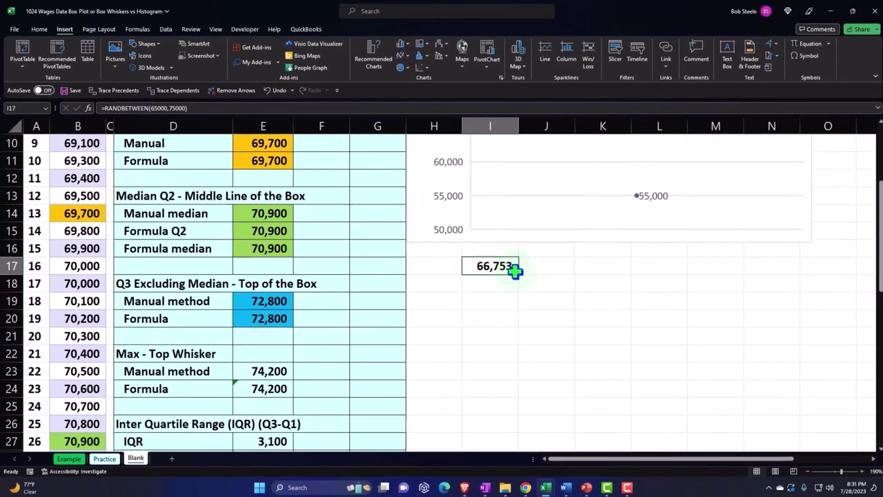
drag(532, 283, 520, 398)
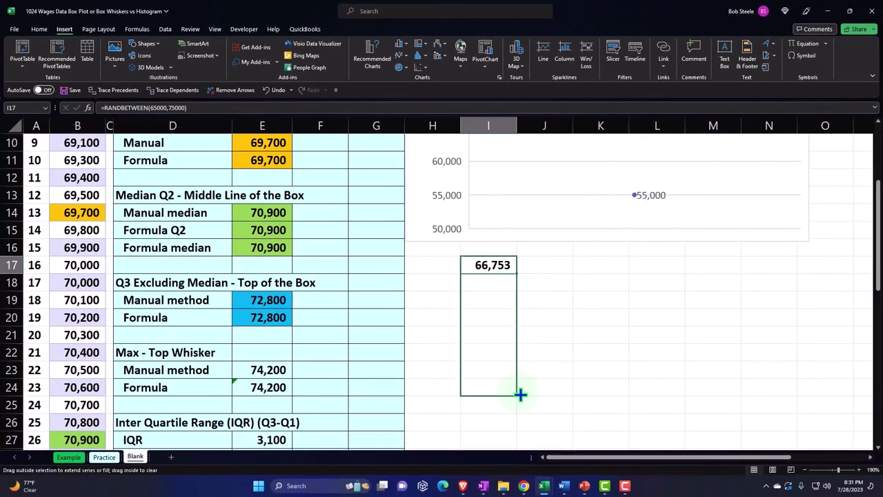
click(503, 335)
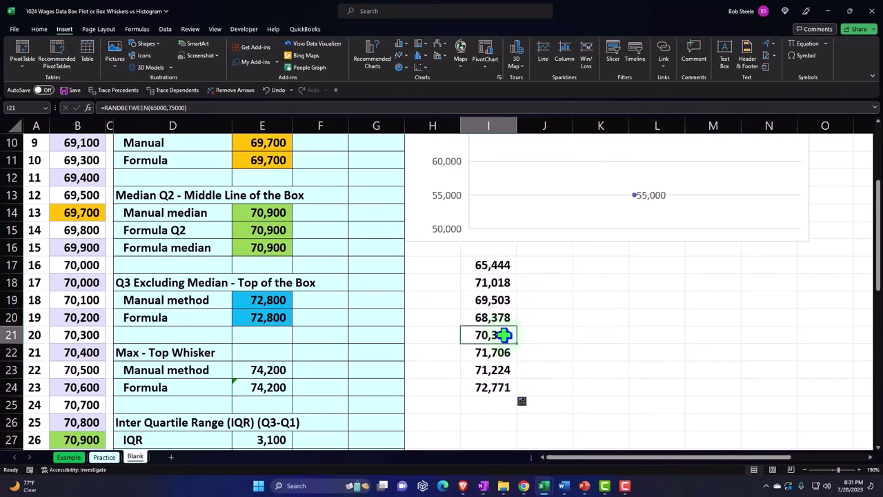
text(85000)
key(Return)
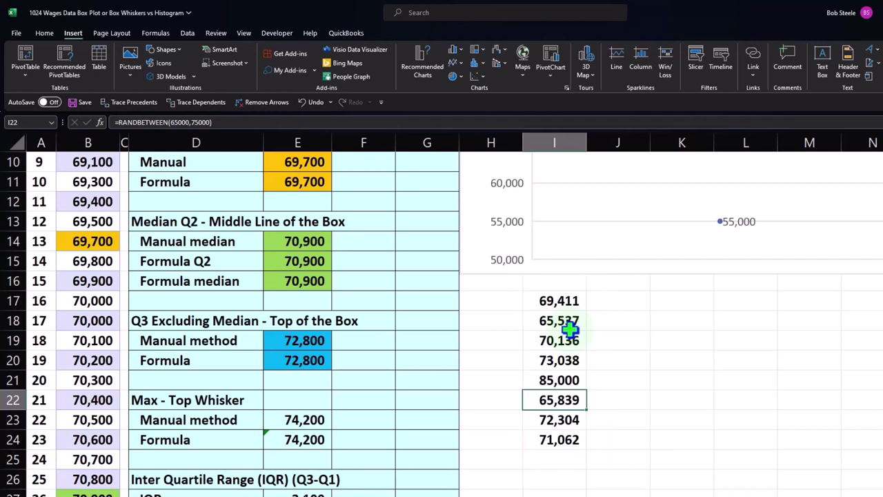
Step: Clear the sample random values from cells I17:I24
drag(561, 304, 566, 439)
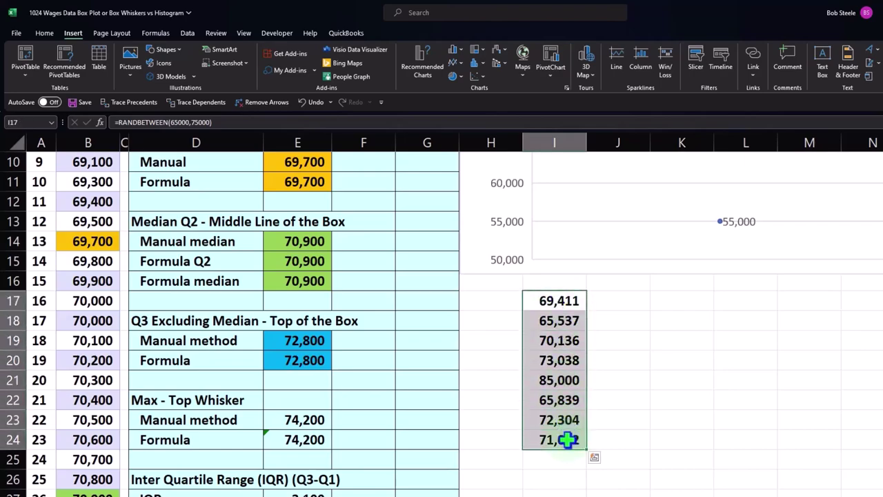
key(Delete)
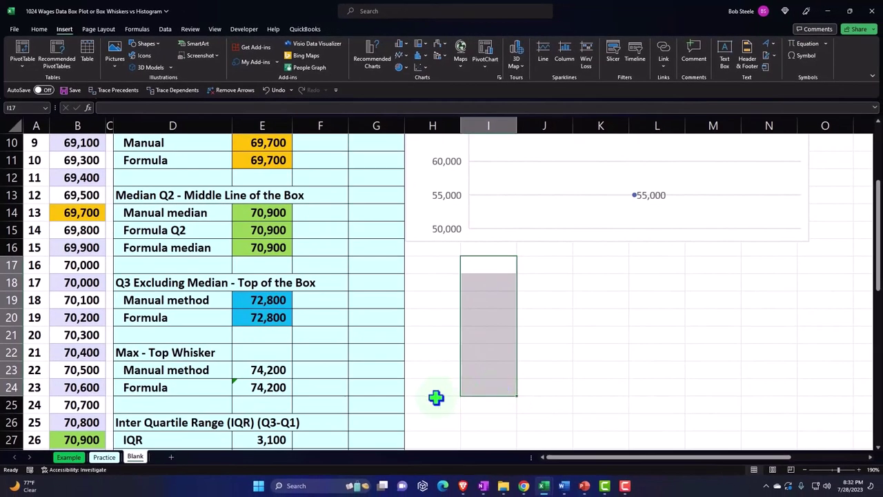
Step: Review the full Wages data from B2 to B52 and return to the first wage in cell B2
scroll(436, 397, up, 3)
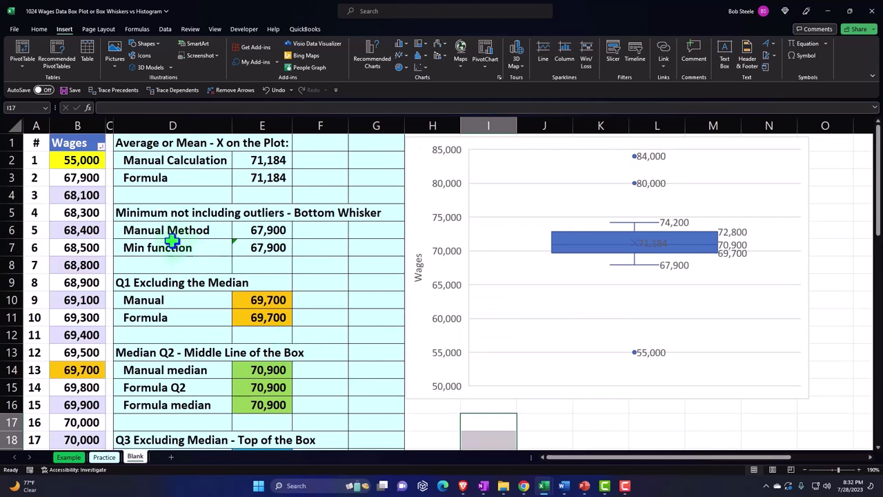
drag(84, 163, 72, 427)
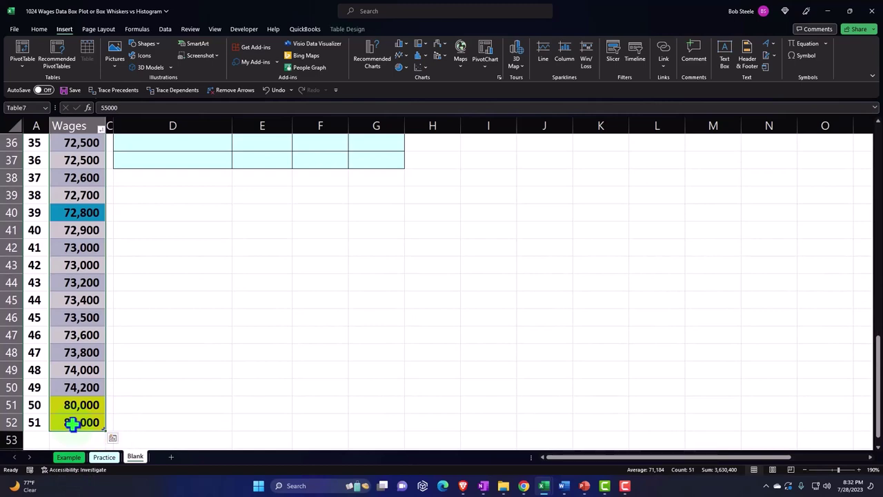
scroll(142, 374, up, 12)
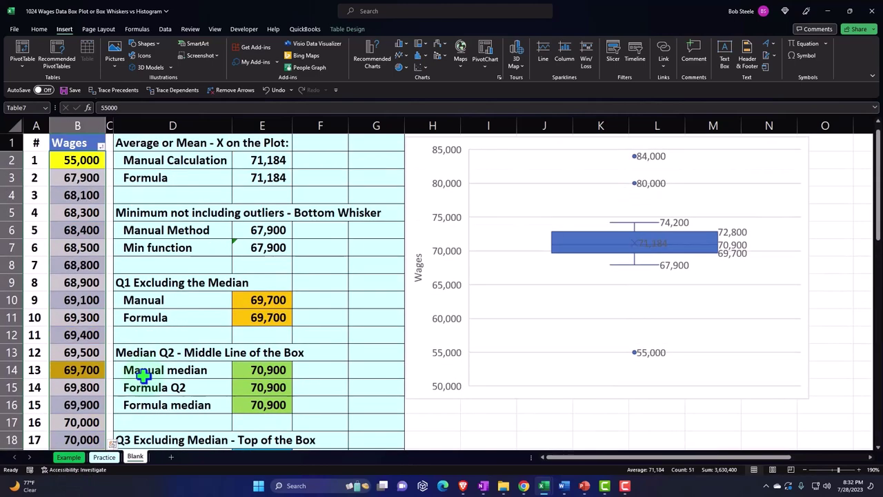
click(101, 286)
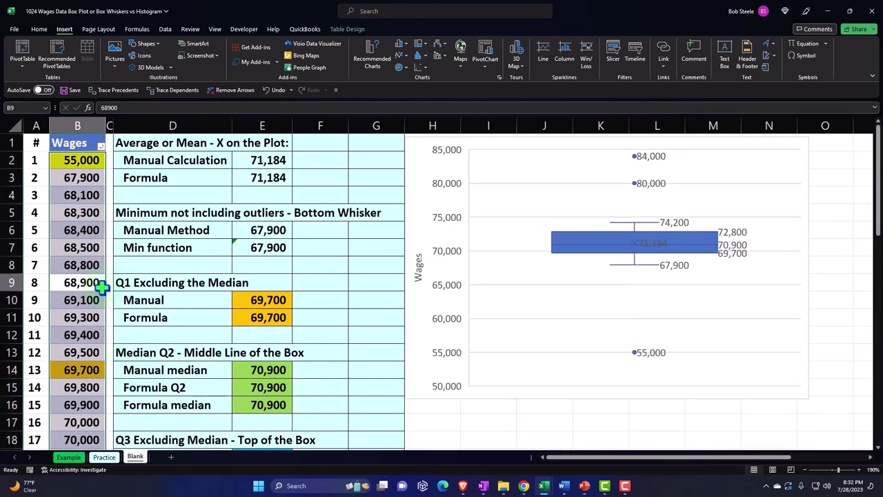
click(76, 131)
click(76, 161)
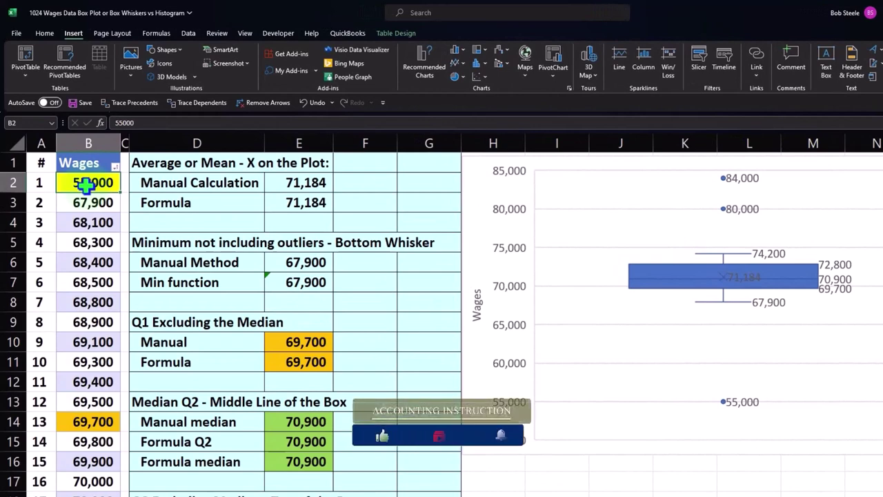
Step: Select the wages in B2:B52 and review them alongside the box plot and its calculated statistics
scroll(84, 185, down, 11)
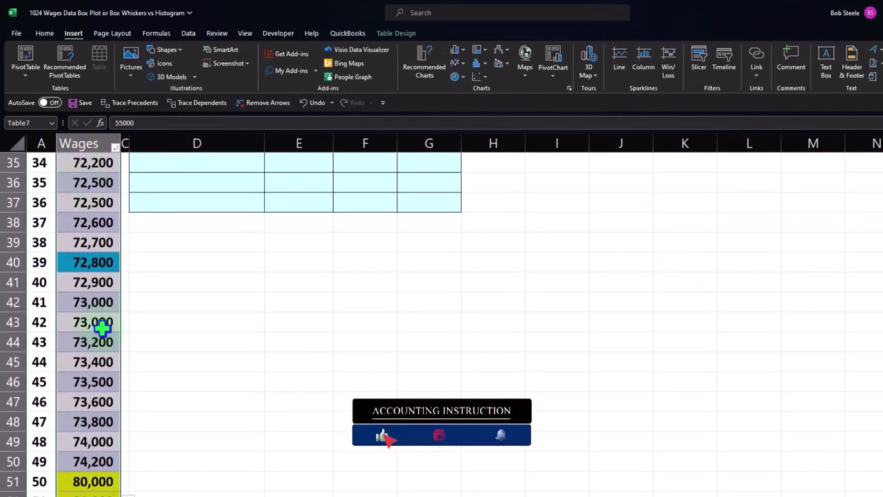
scroll(103, 328, down, 1)
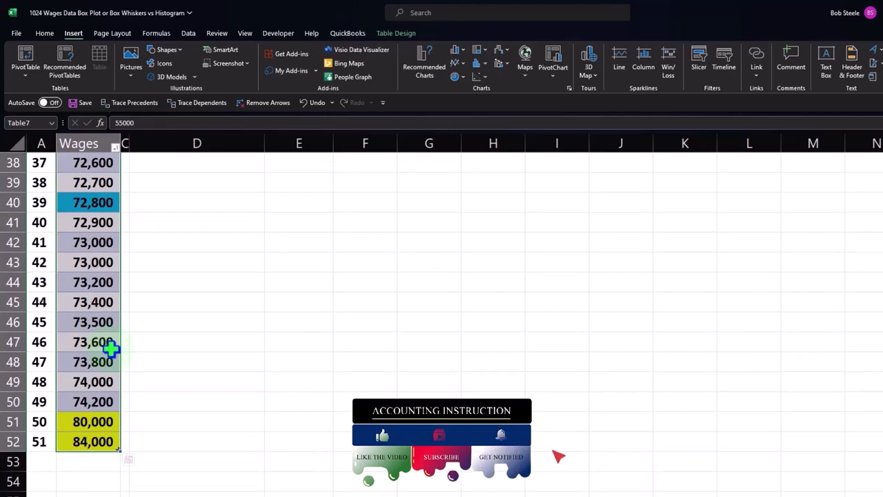
scroll(110, 350, up, 10)
scroll(110, 350, up, 3)
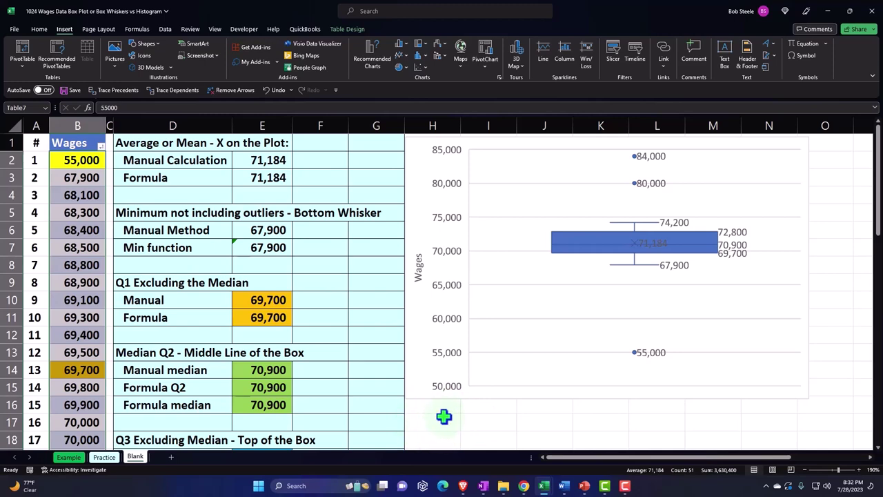
scroll(440, 420, down, 3)
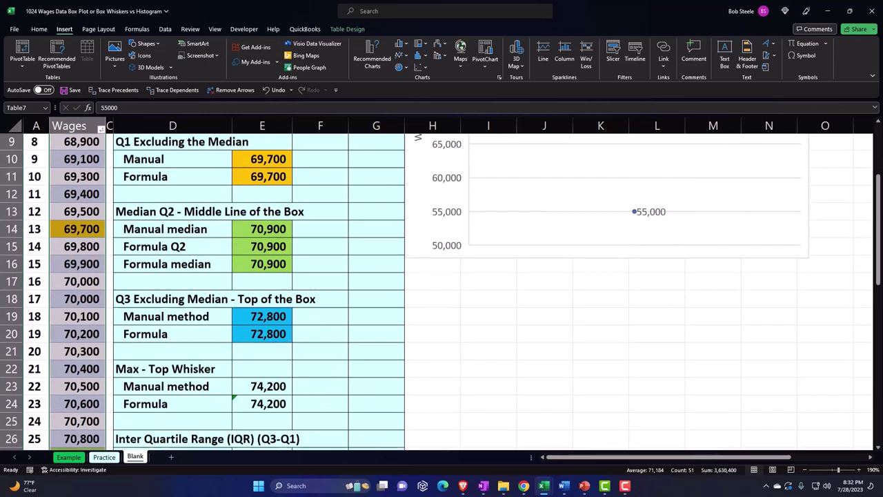
scroll(440, 420, up, 2)
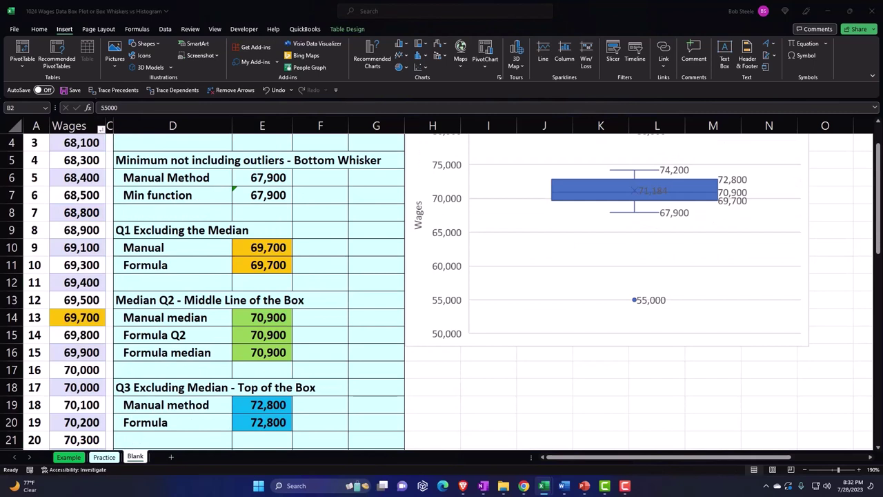
Step: Insert a histogram of the Wages data in B2:B52 and place it directly below the box plot
key(ctrl+space)
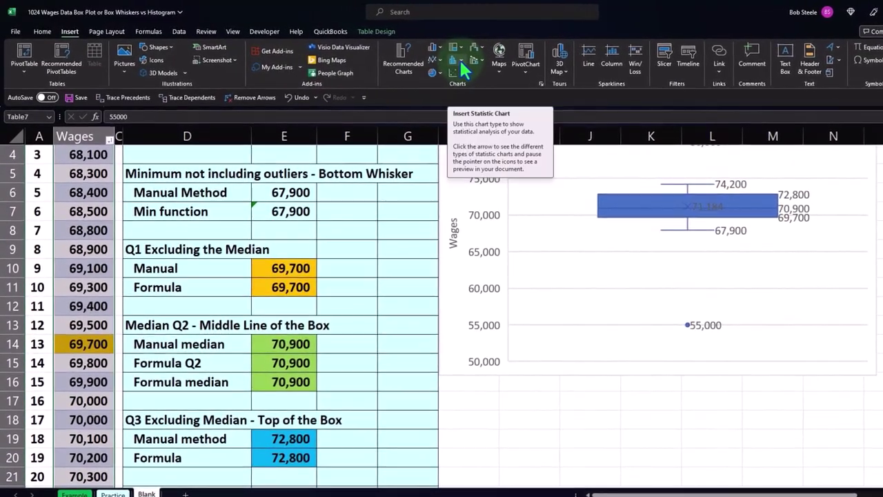
click(428, 58)
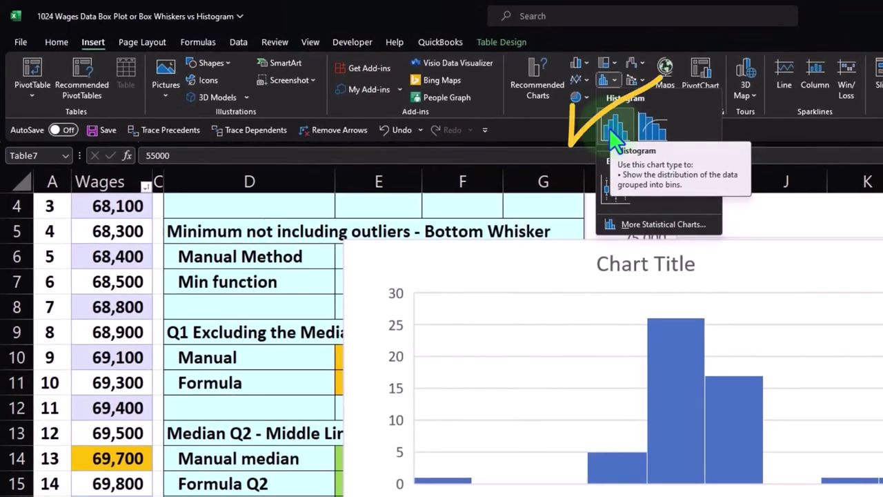
click(609, 127)
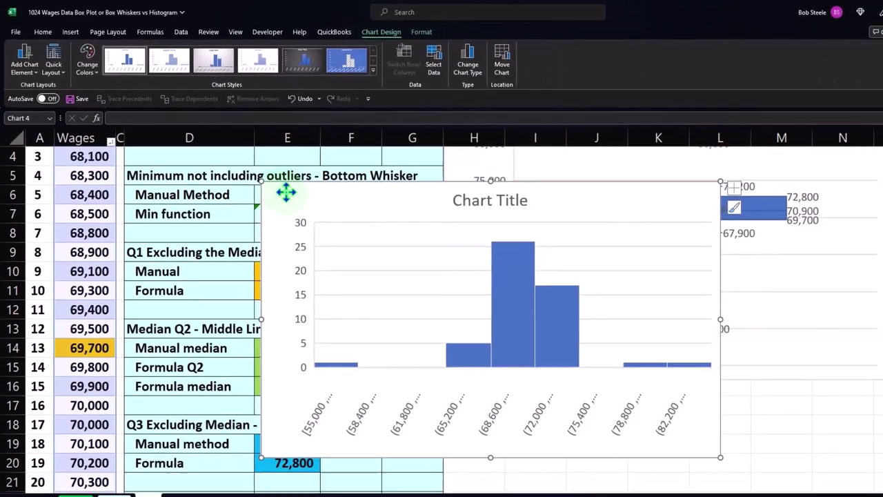
drag(394, 259, 652, 370)
drag(458, 261, 433, 377)
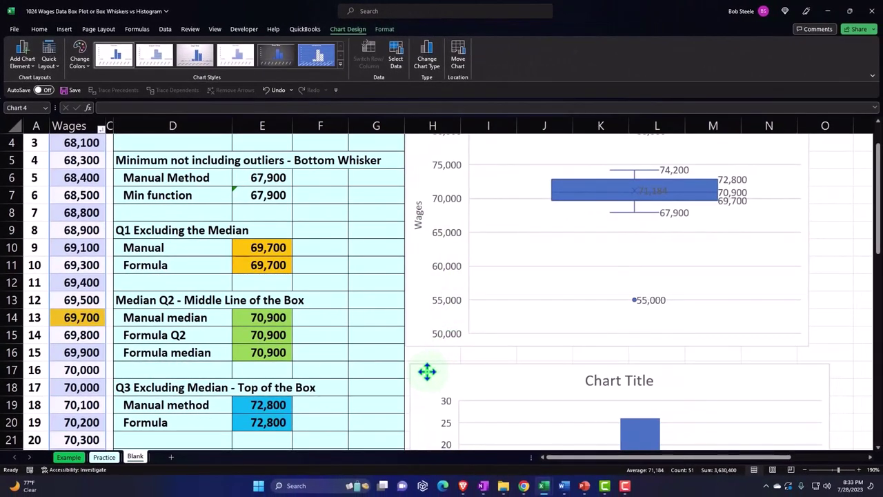
Step: Delete the chart title from the histogram and deselect the chart
scroll(607, 310, up, 1)
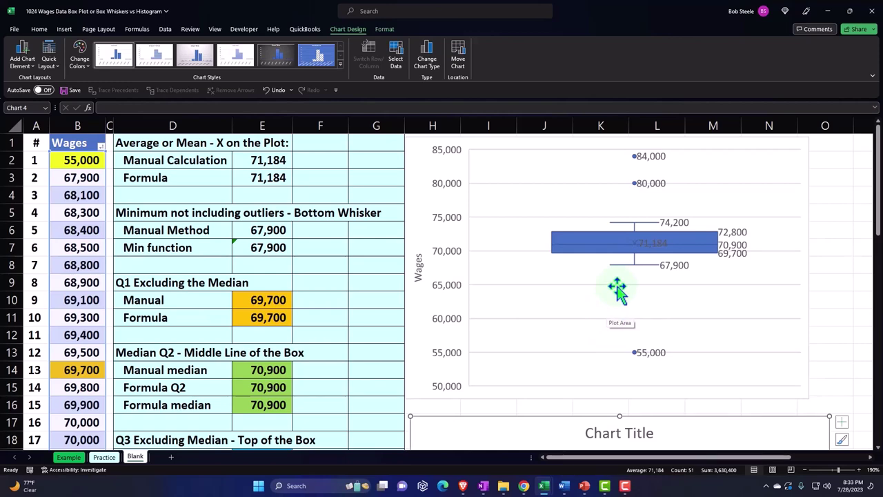
scroll(617, 290, down, 4)
scroll(617, 290, down, 1)
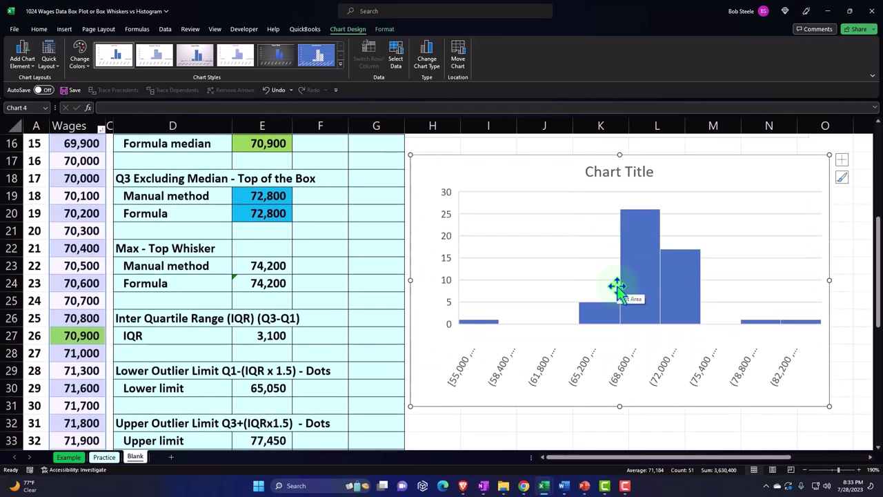
click(605, 174)
click(581, 169)
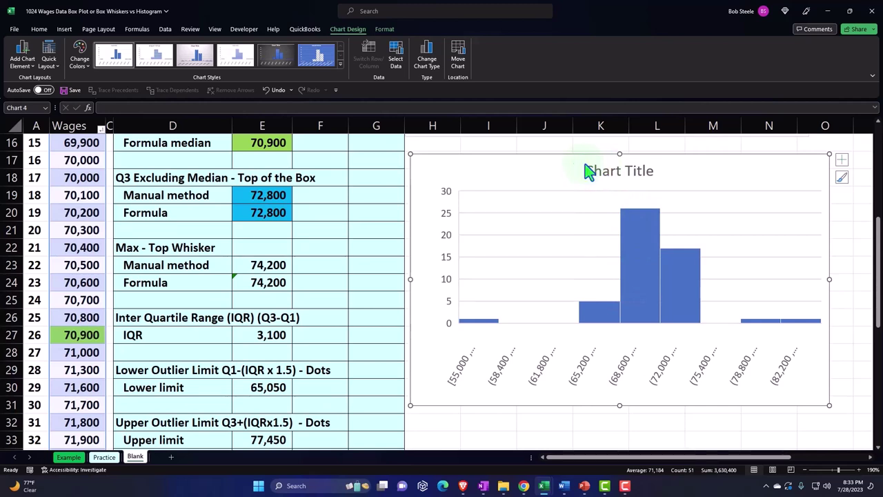
click(584, 167)
key(Delete)
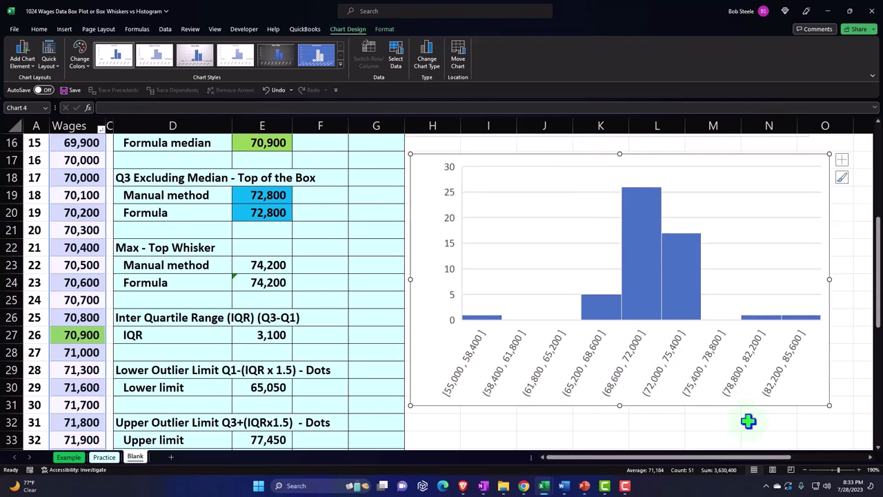
click(726, 419)
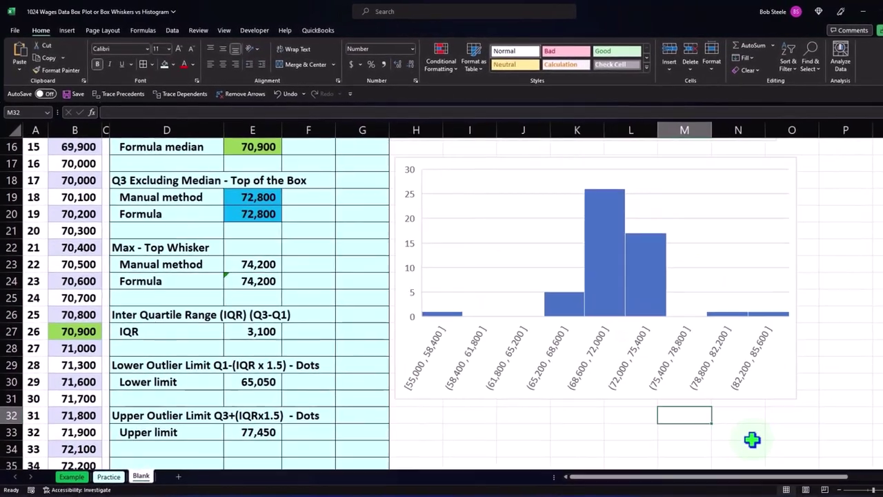
Step: Enlarge the histogram below the box plot, widening it to about the end of column Q and making it taller
scroll(847, 451, down, 1)
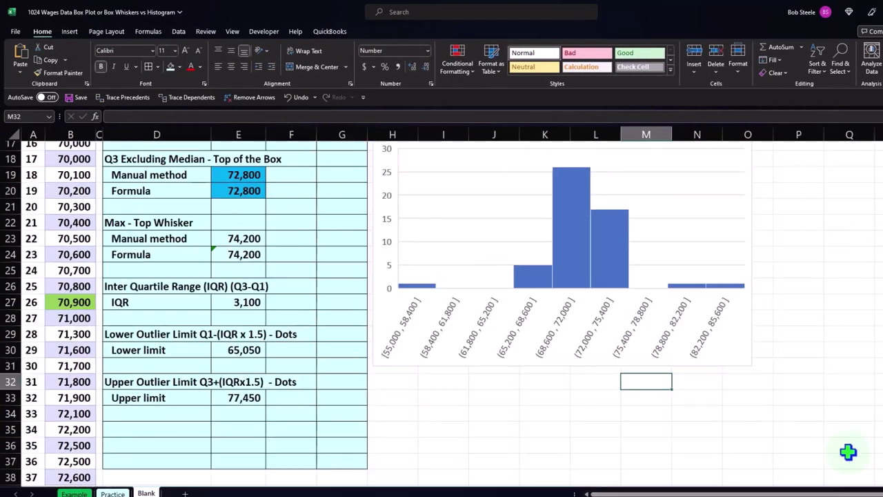
click(751, 364)
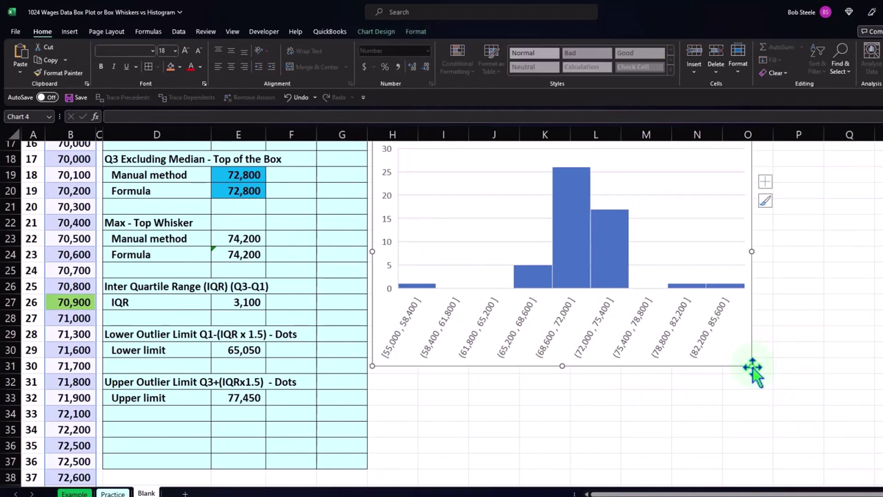
click(725, 229)
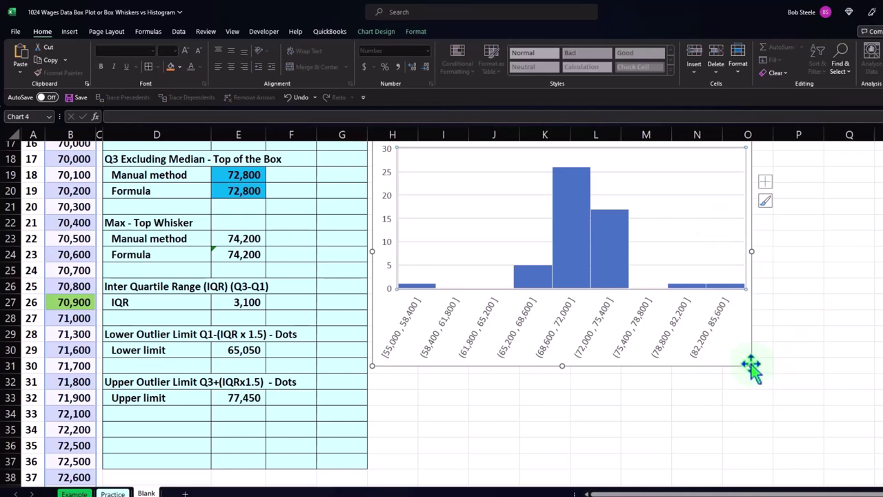
scroll(751, 366, up, 2)
drag(755, 336, 878, 330)
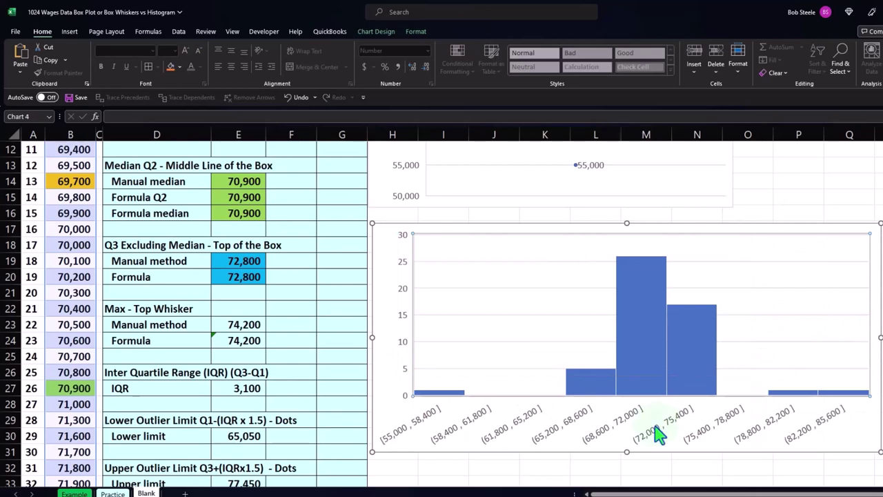
drag(625, 450, 625, 476)
scroll(631, 404, down, 2)
drag(627, 384, 622, 418)
scroll(603, 410, up, 2)
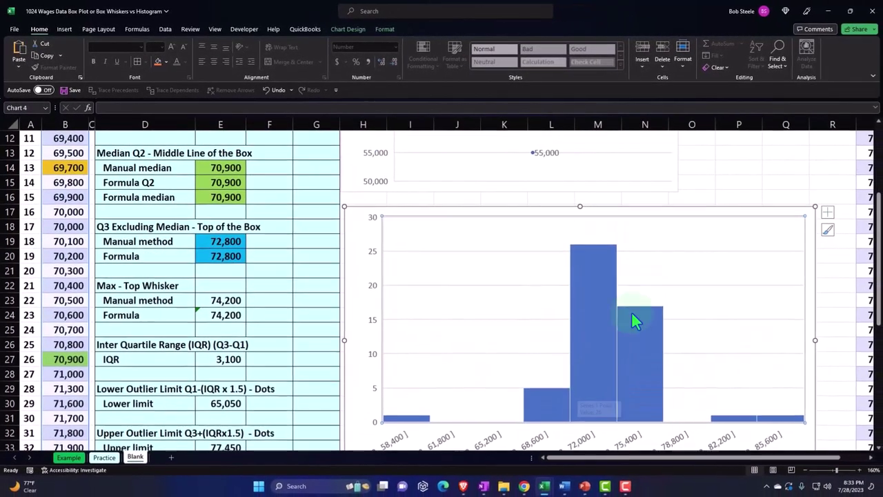
Step: Compare the box plot's quartiles, whiskers and outliers with the distribution in the histogram below it
key(Escape)
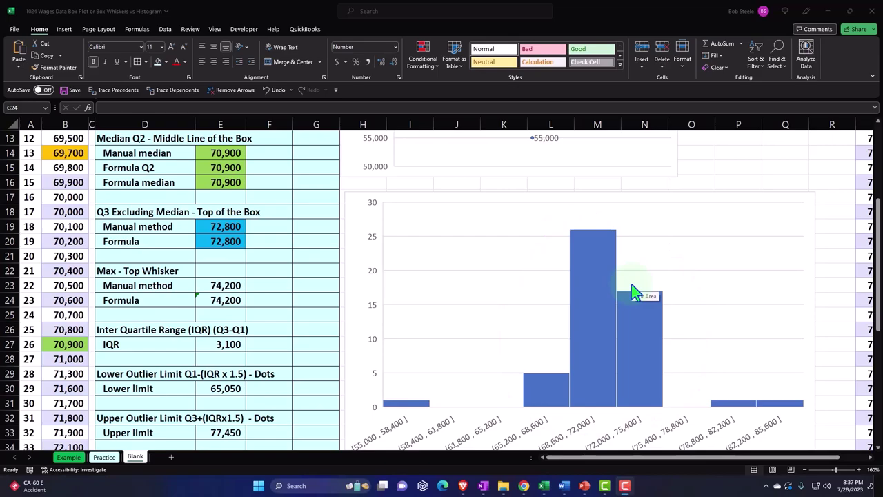
scroll(632, 284, up, 1)
scroll(635, 291, up, 2)
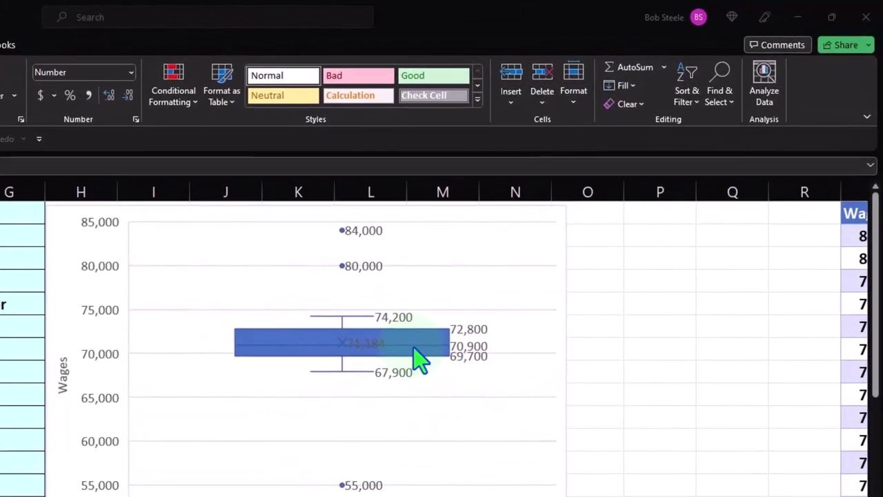
mouse_move(527, 274)
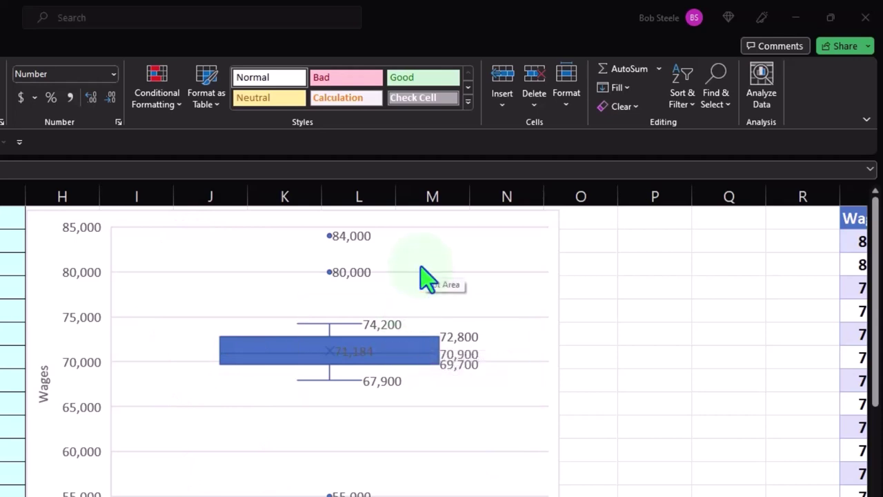
scroll(422, 275, down, 1)
scroll(421, 280, down, 3)
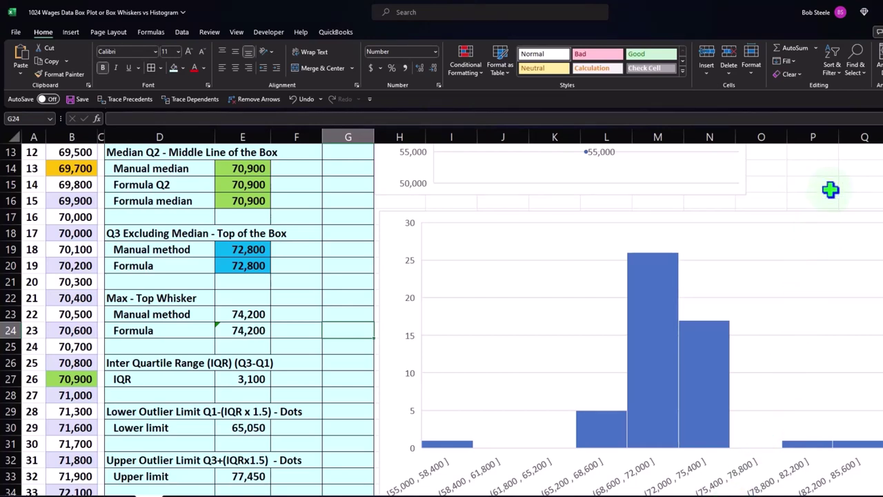
Step: Examine the chart elements, quick layouts and color palettes available for the histogram
click(830, 189)
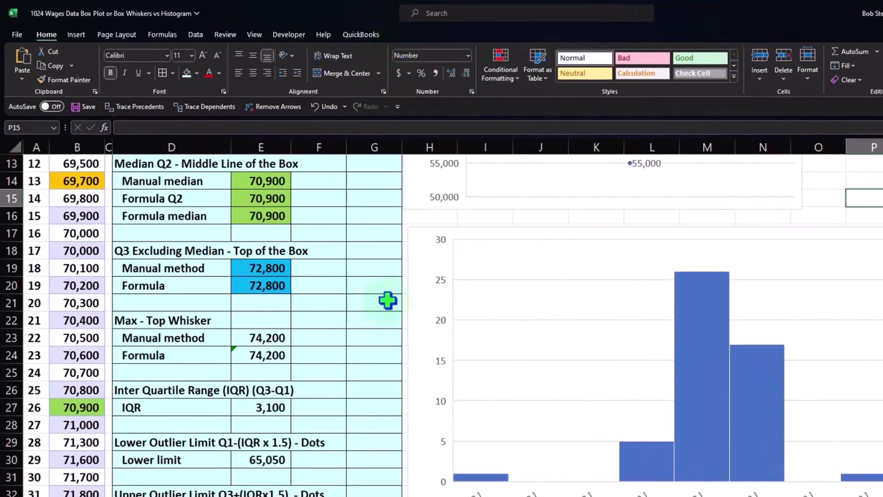
click(419, 255)
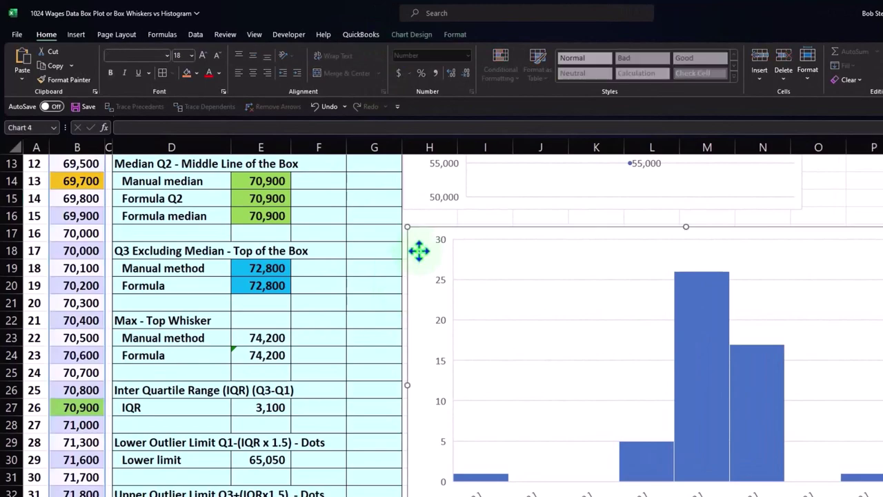
click(409, 40)
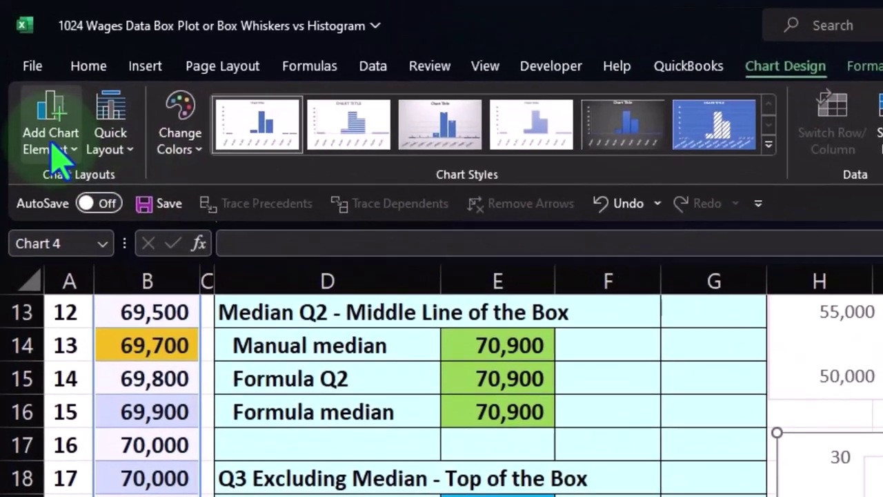
click(27, 73)
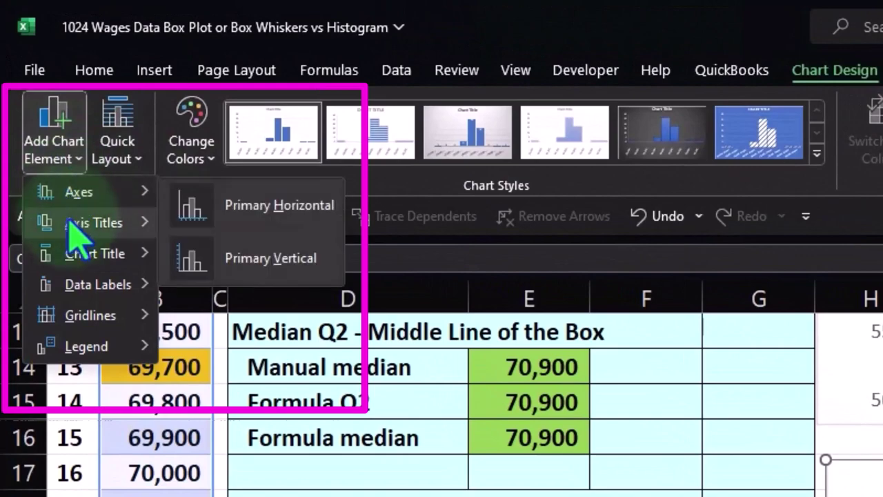
mouse_move(73, 227)
click(112, 164)
click(112, 169)
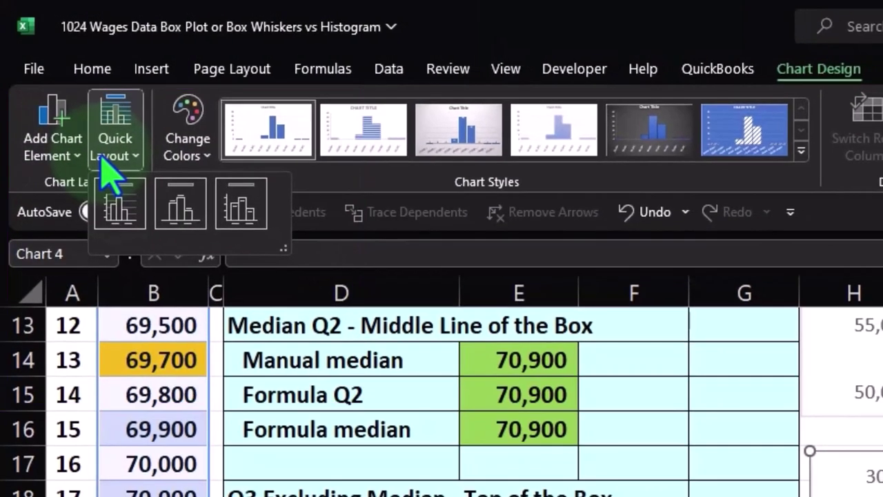
click(107, 162)
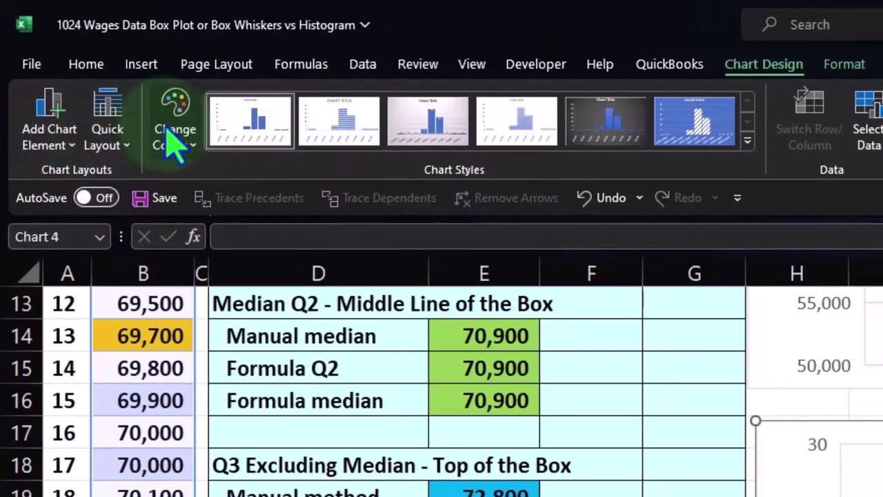
click(176, 138)
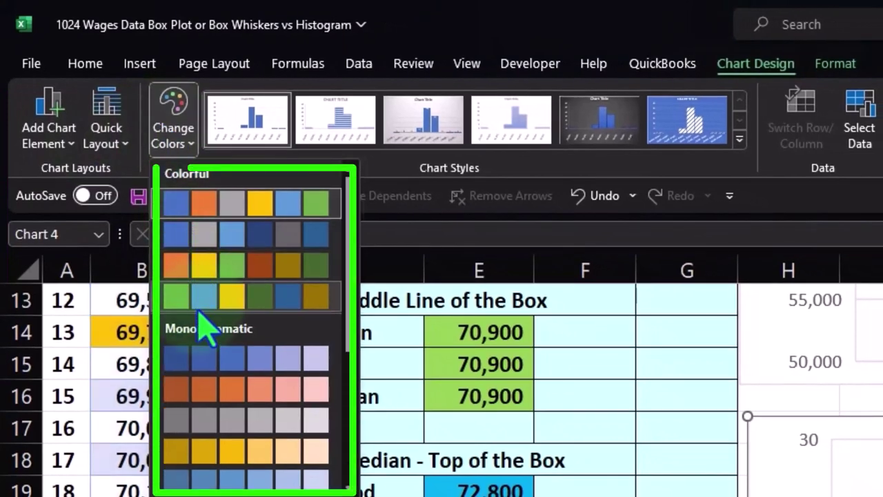
click(178, 201)
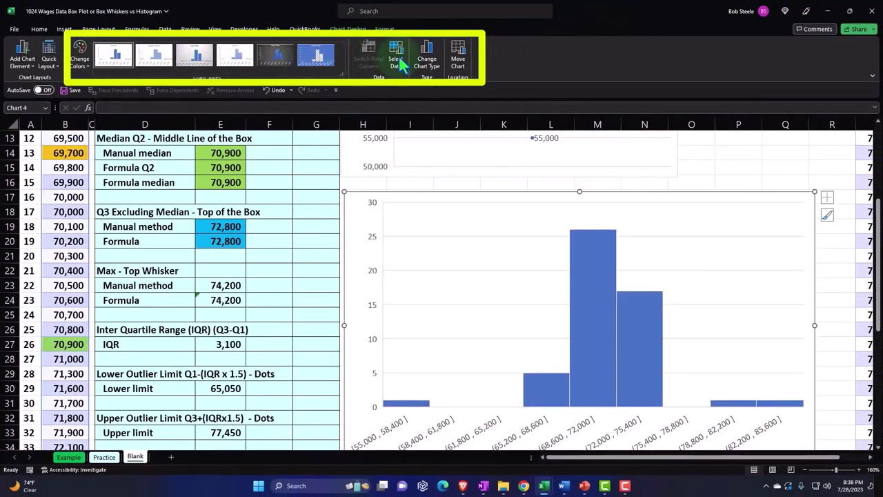
Step: Inspect the histogram's source data range and the values range of Series1 without changing them
click(399, 60)
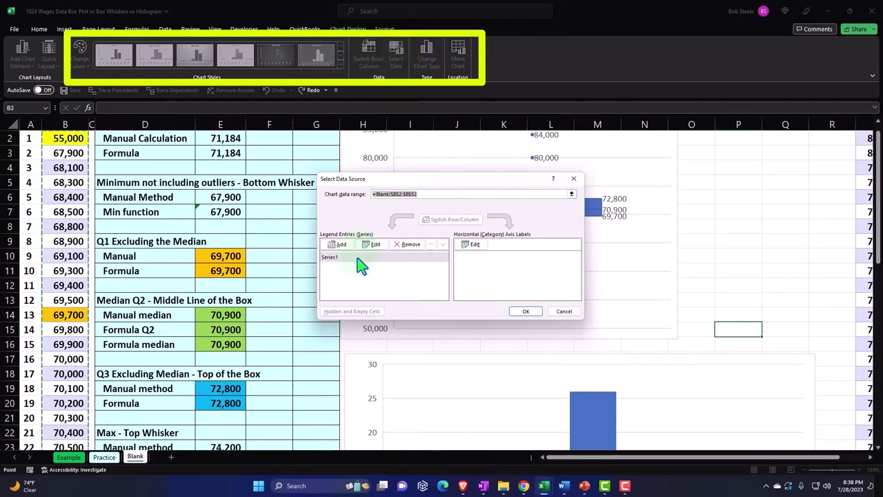
click(372, 245)
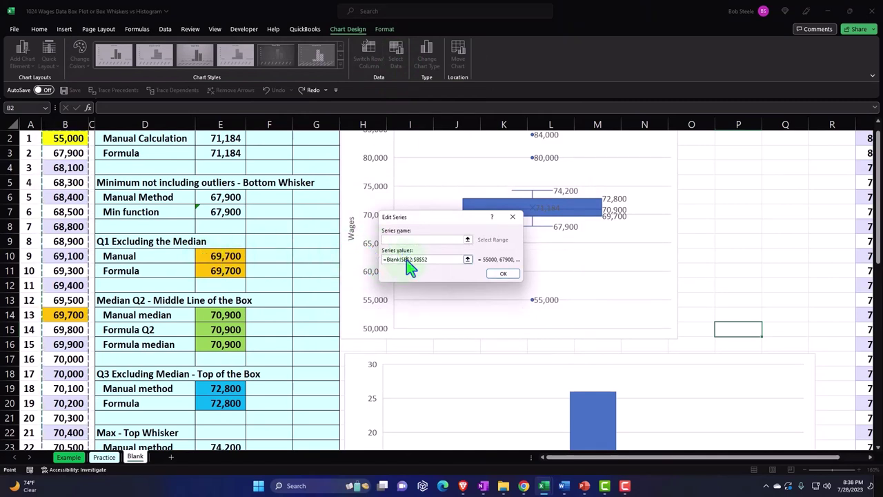
click(513, 219)
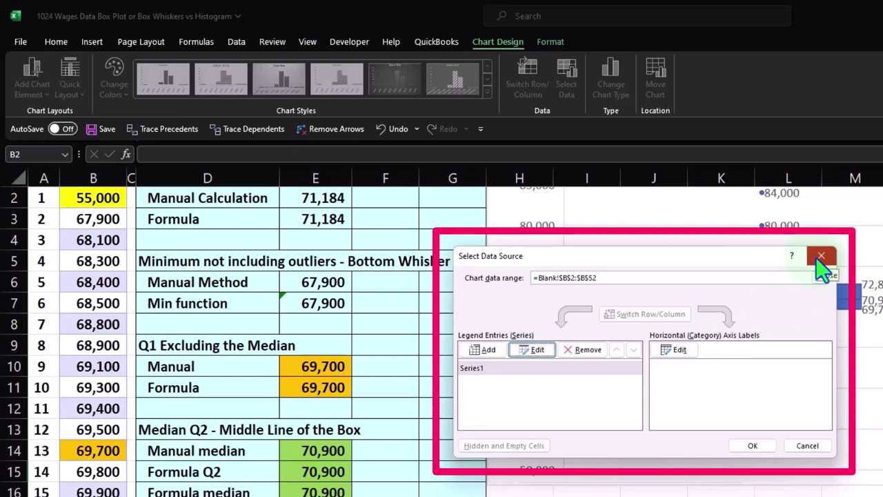
click(821, 257)
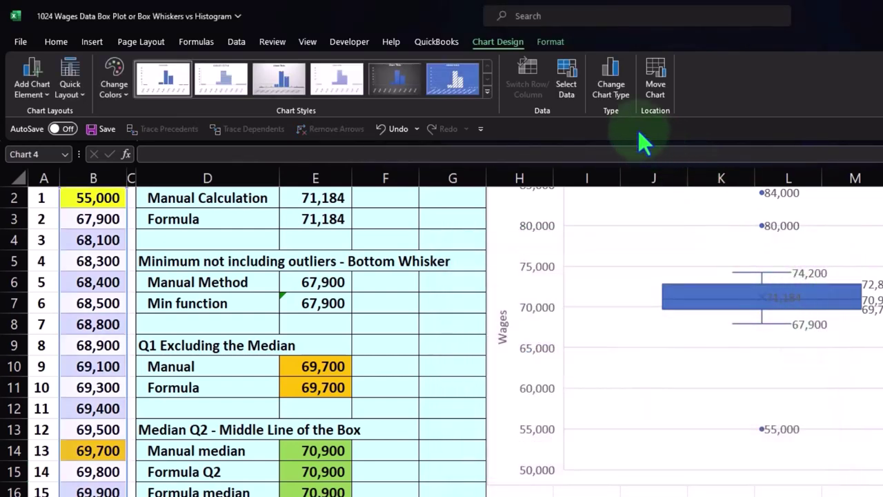
Step: Look over the shape and WordArt formatting options available for the histogram
click(549, 42)
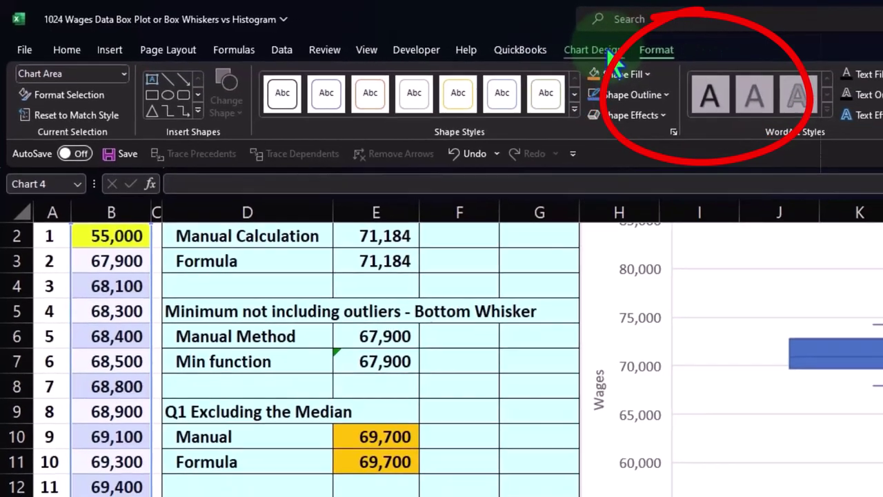
click(663, 55)
scroll(561, 218, down, 3)
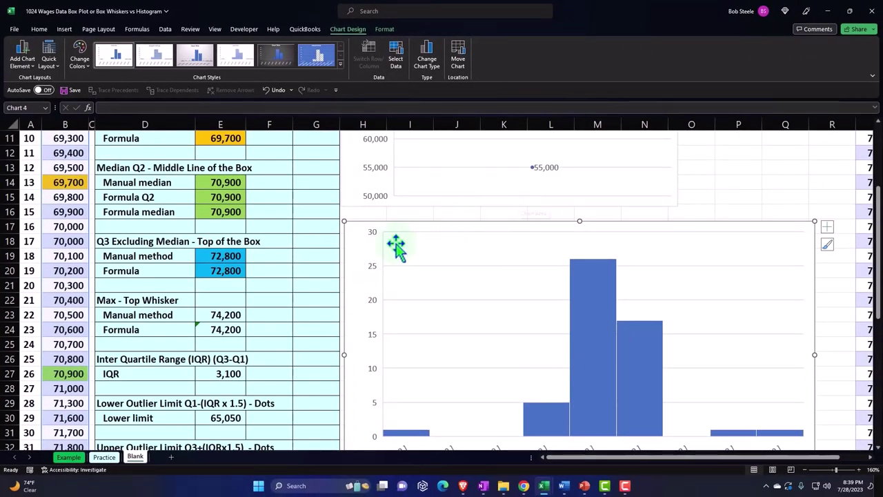
Step: Show the axis options of the histogram's vertical axis and review its bounds and display units
click(372, 273)
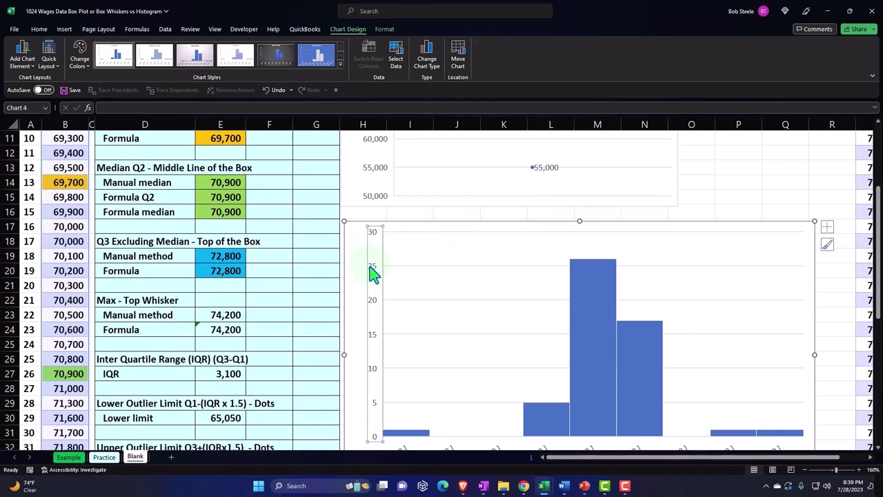
scroll(371, 269, down, 3)
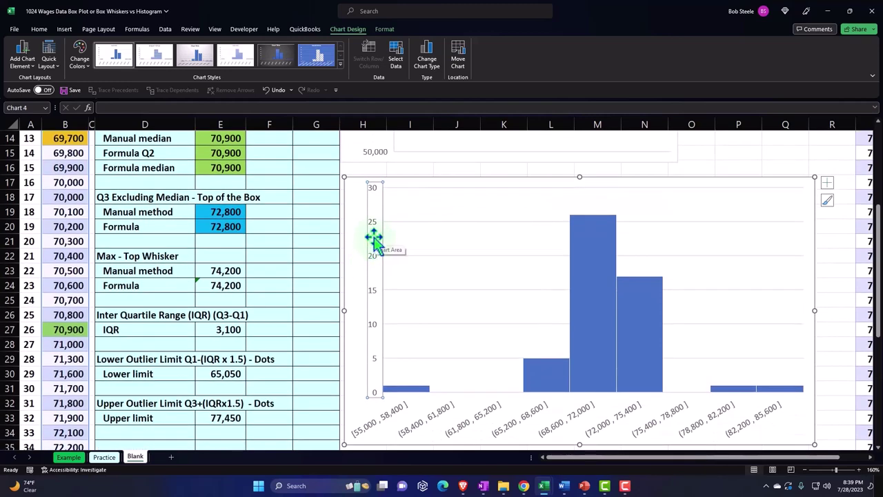
double_click(373, 238)
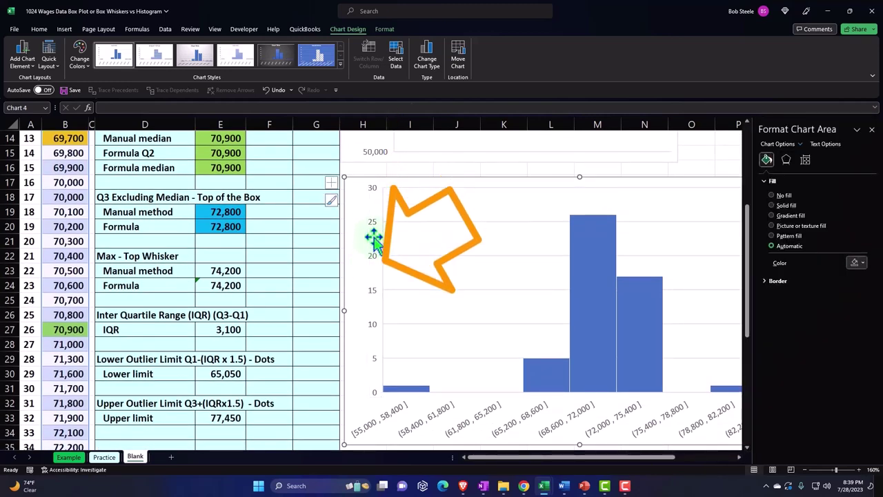
click(373, 235)
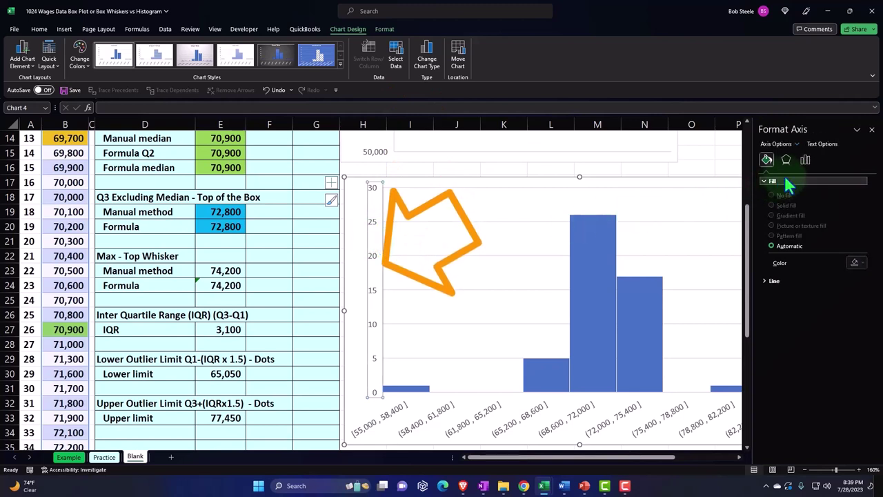
click(805, 160)
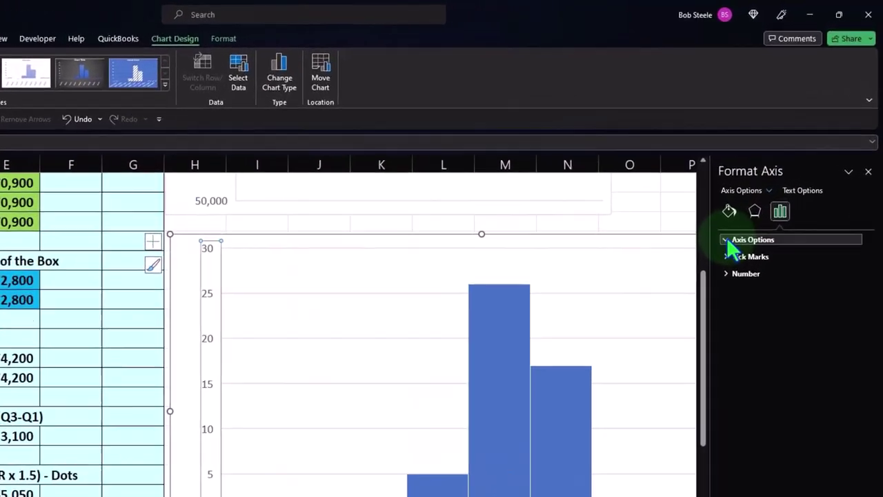
click(766, 182)
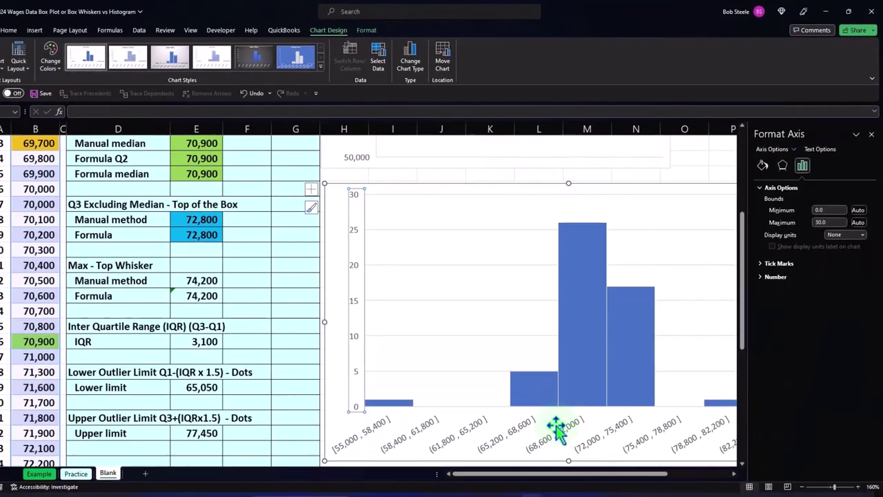
Step: Show the bin options of the histogram's horizontal axis and compare them with the bin ranges along the axis
click(555, 427)
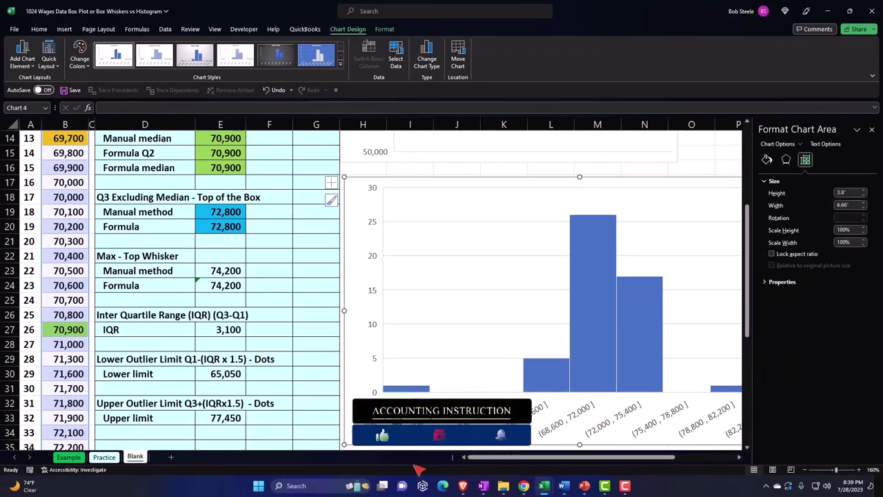
click(395, 438)
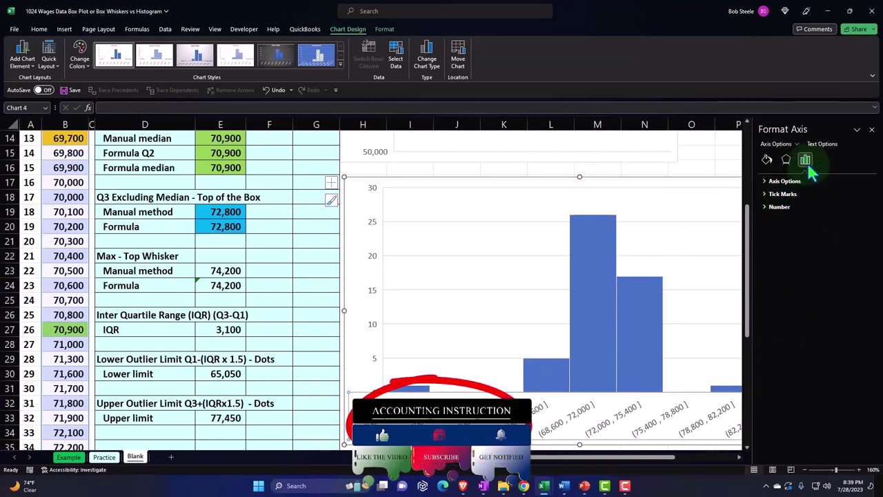
click(763, 180)
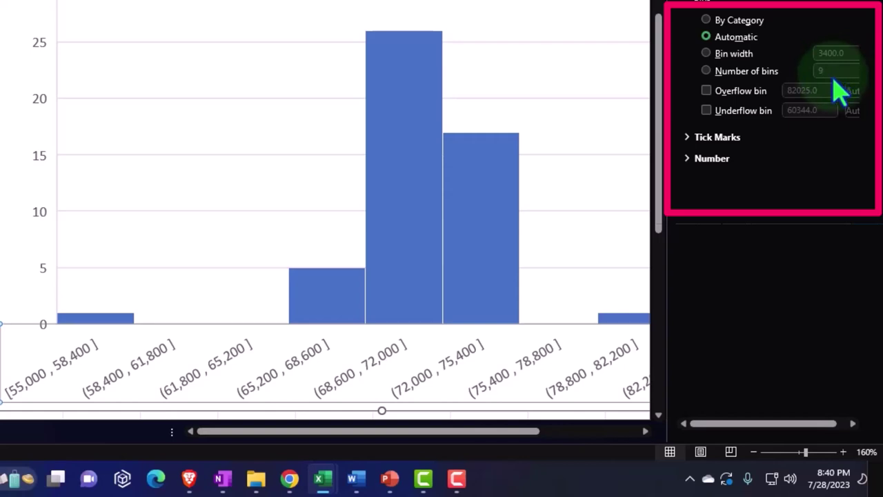
drag(377, 432, 426, 432)
scroll(317, 333, down, 1)
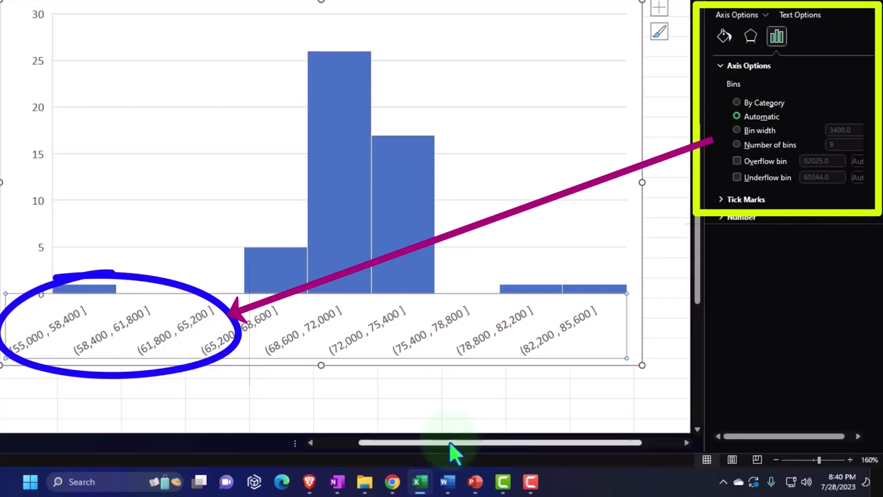
drag(449, 441, 377, 446)
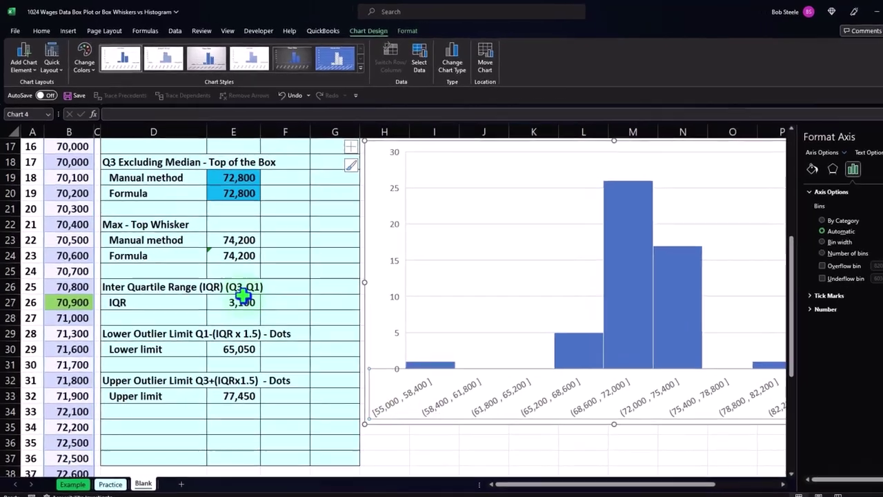
Step: Review the column and bar chart types without inserting one, and highlight wages B19:B28 to compare the list with the histogram's bins
click(241, 297)
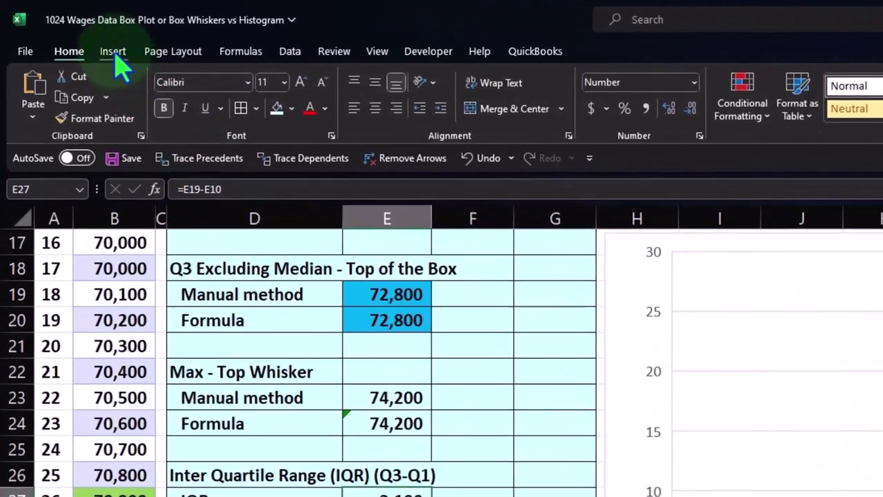
click(113, 53)
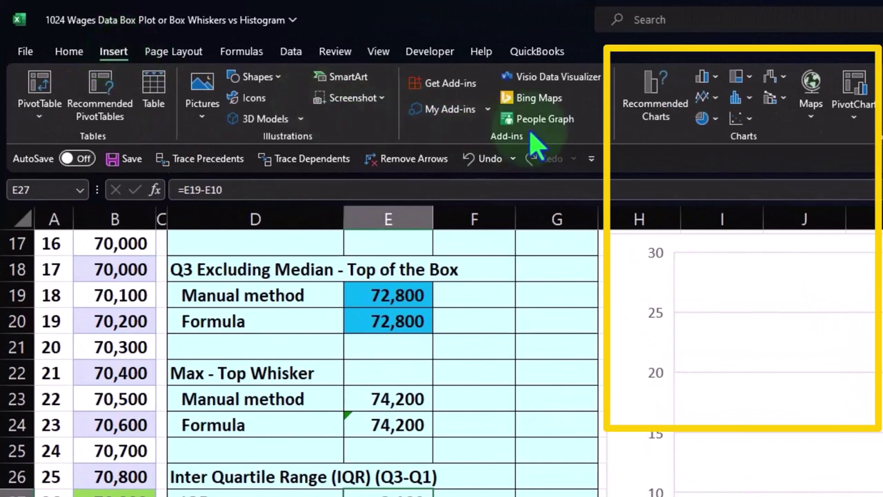
click(711, 80)
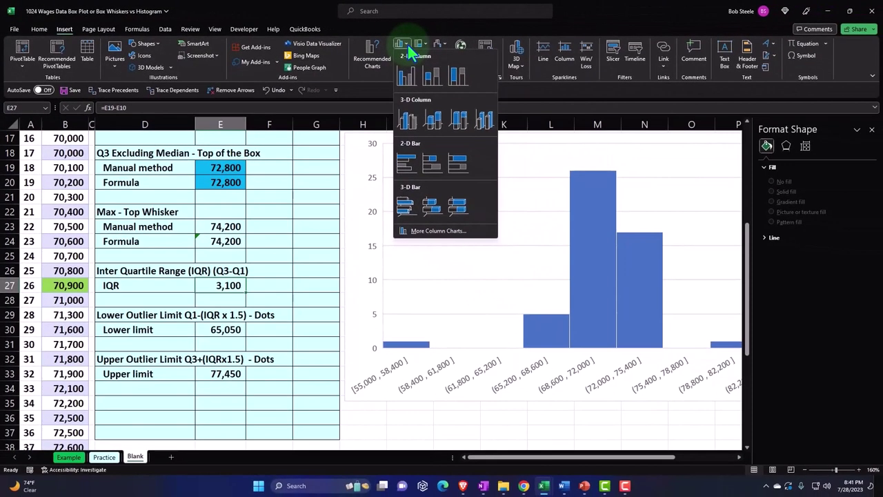
click(408, 44)
click(269, 249)
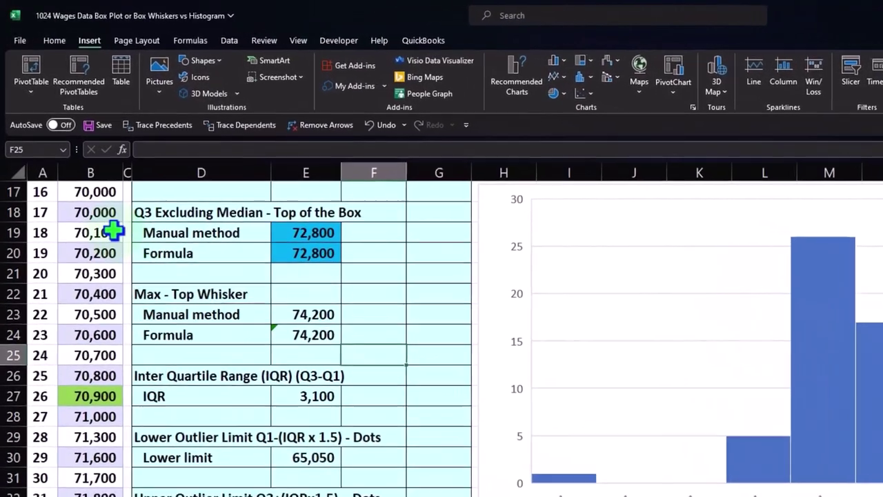
drag(104, 218, 85, 384)
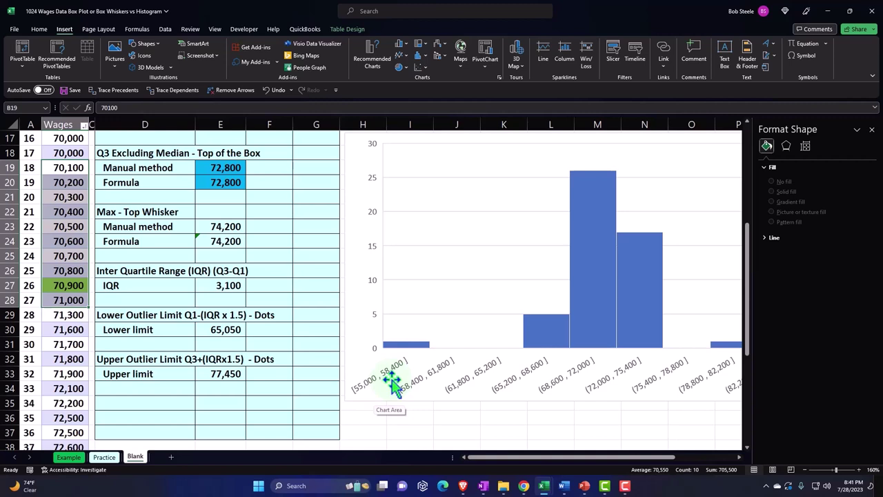
Step: Set the bin width of the histogram's horizontal axis to 2000
drag(525, 459, 585, 469)
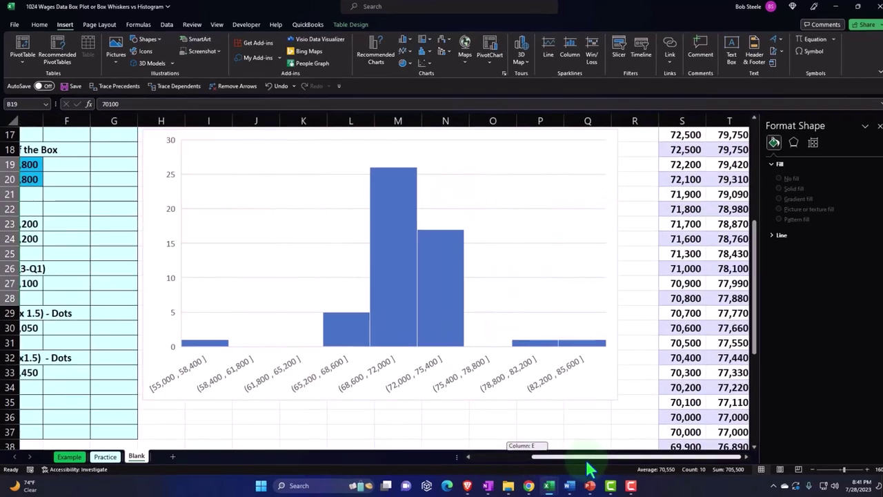
click(470, 376)
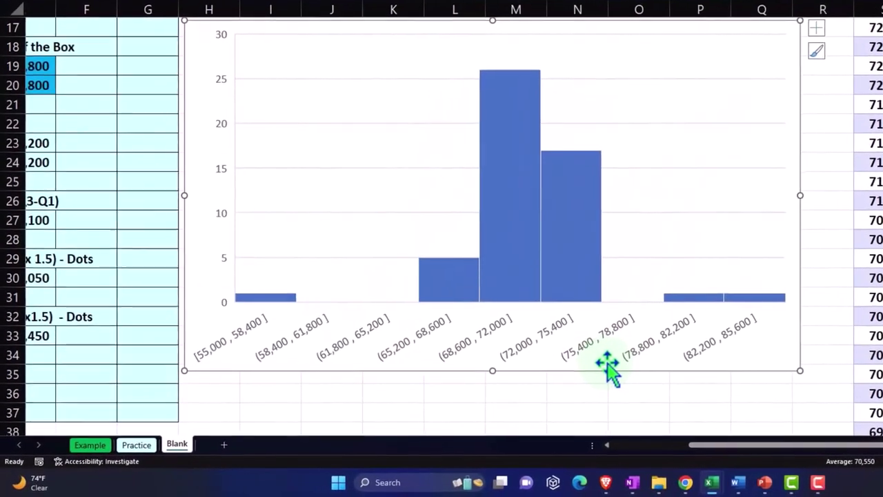
click(583, 338)
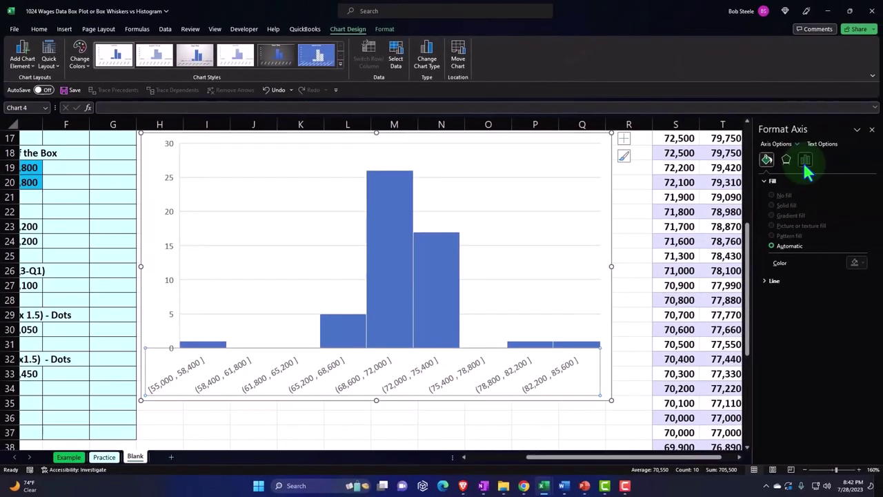
click(827, 155)
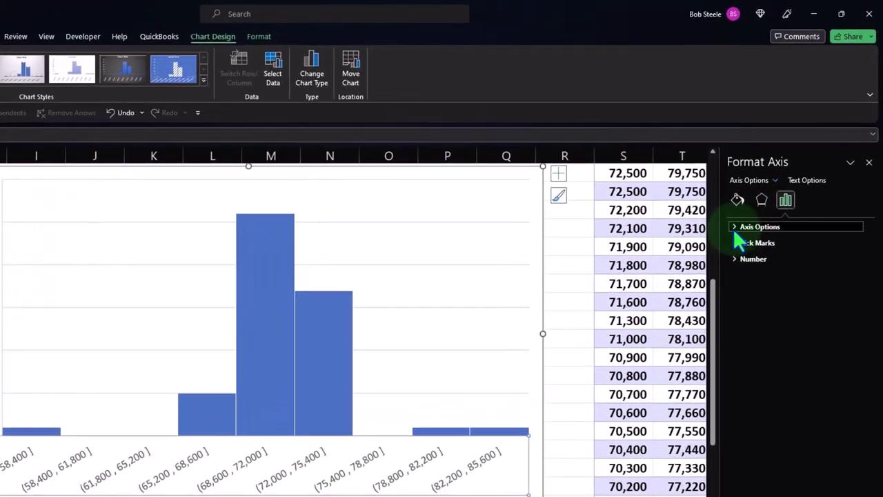
click(735, 230)
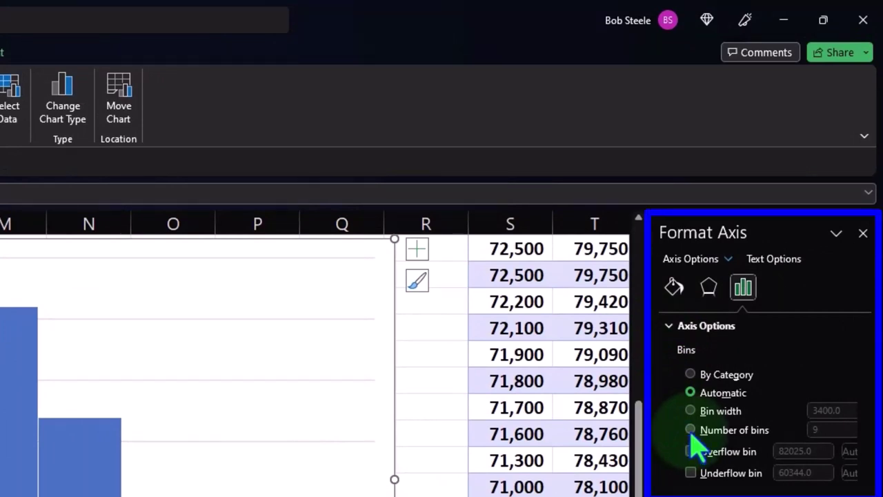
click(690, 411)
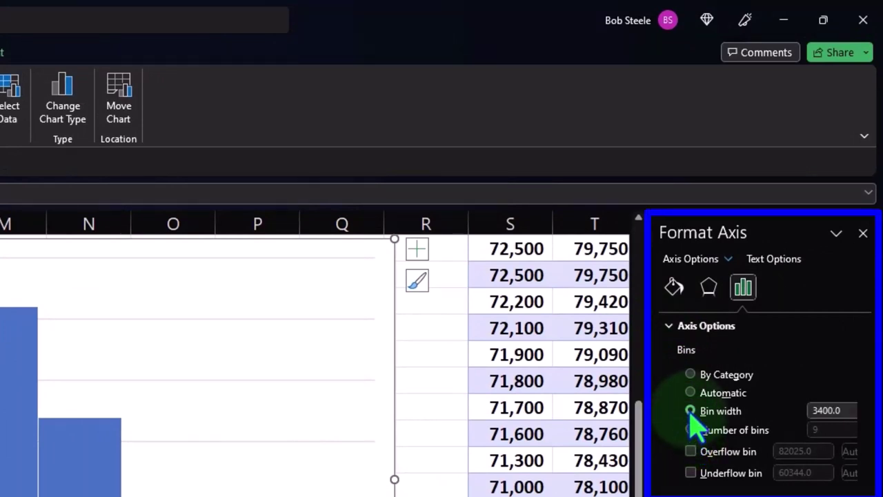
click(843, 412)
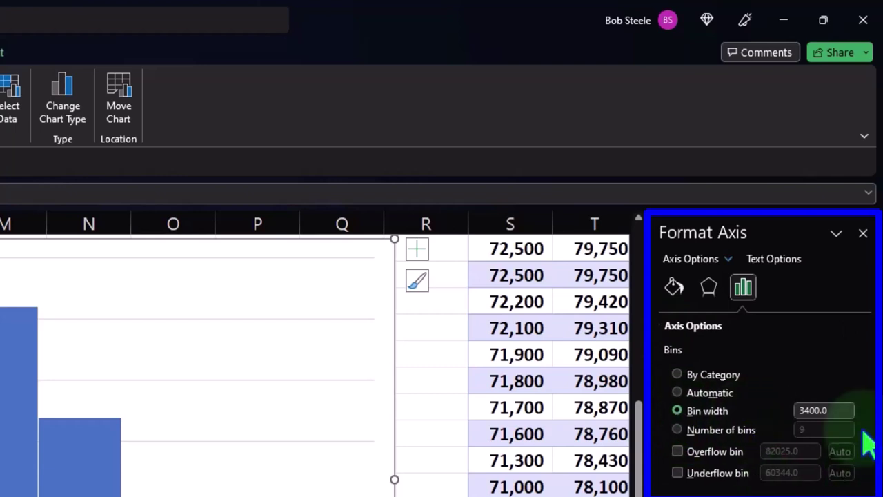
key(BackSpace)
key(BackSpace)
key(BackSpace)
key(BackSpace)
key(BackSpace)
key(BackSpace)
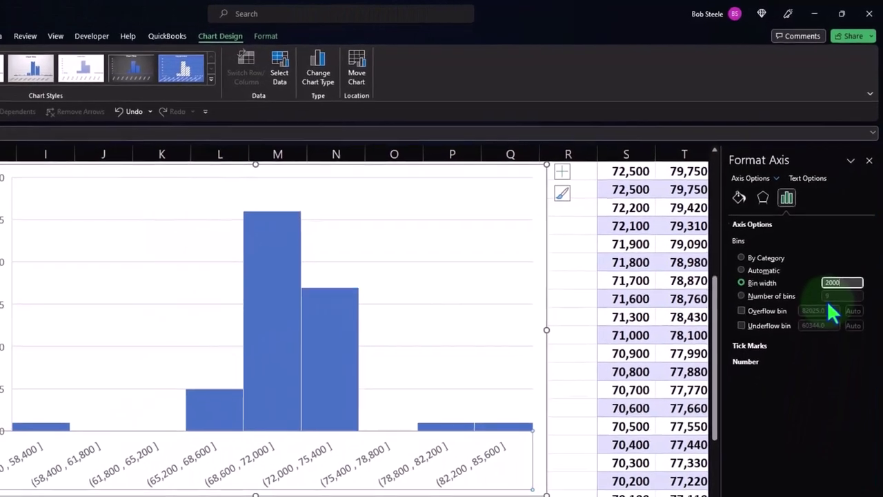
key(Return)
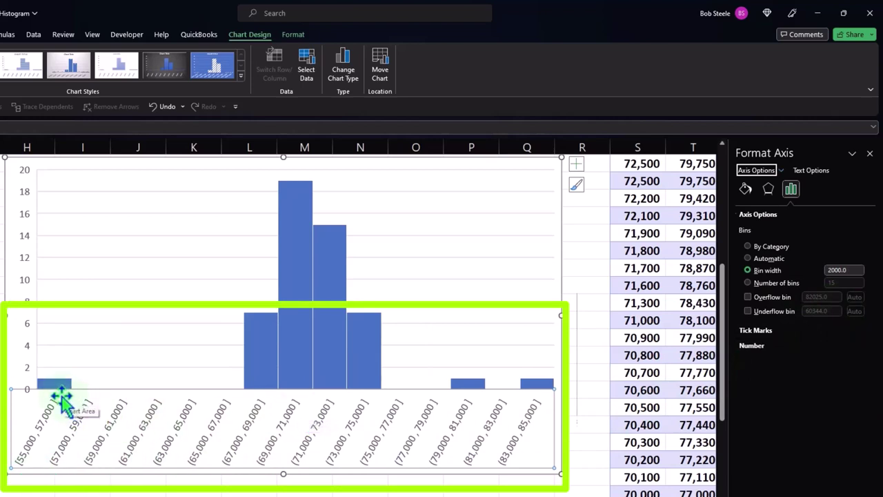
Step: Check the histogram's outlier bars, and enable an overflow bin at 79000 on the horizontal axis
mouse_move(469, 392)
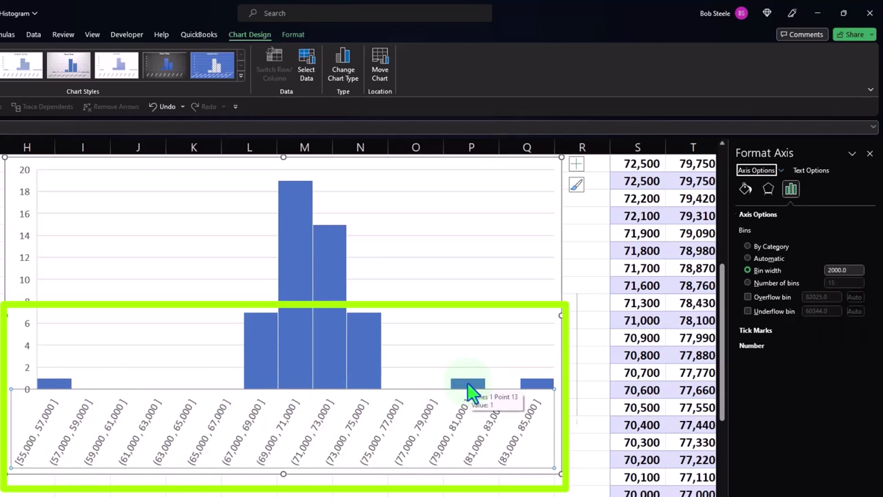
mouse_move(537, 394)
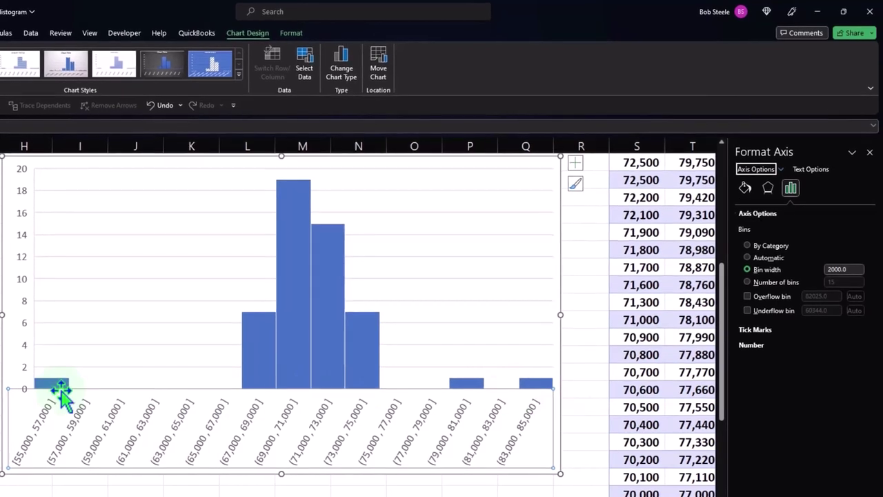
mouse_move(59, 389)
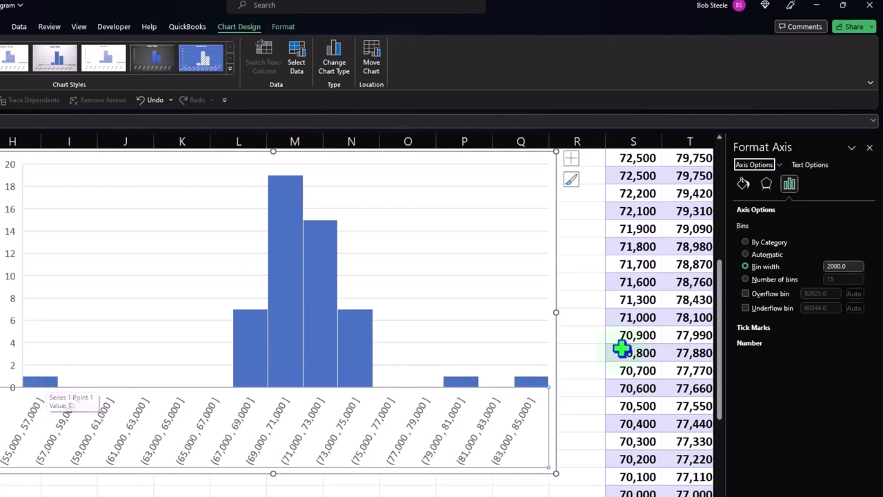
click(745, 293)
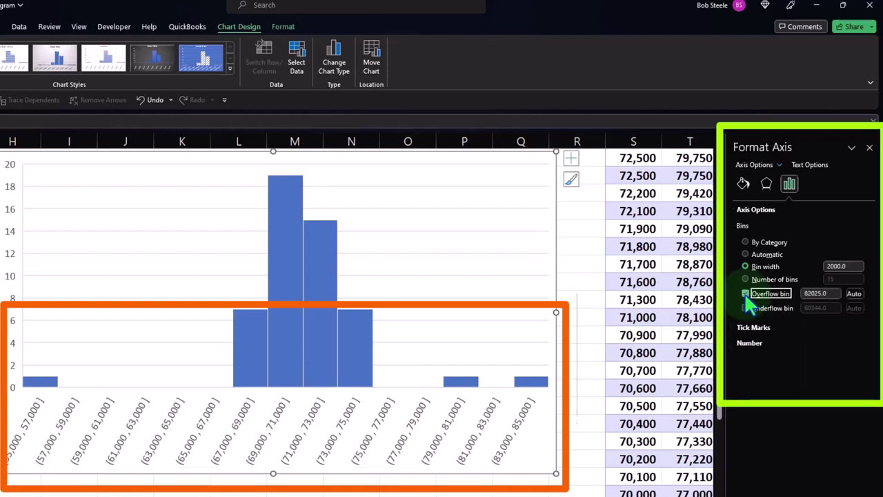
double_click(839, 293)
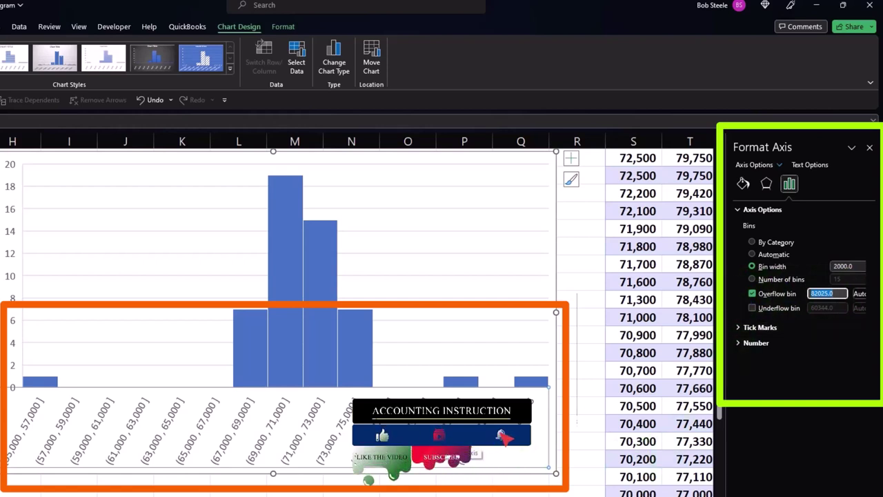
text(79000)
key(Tab)
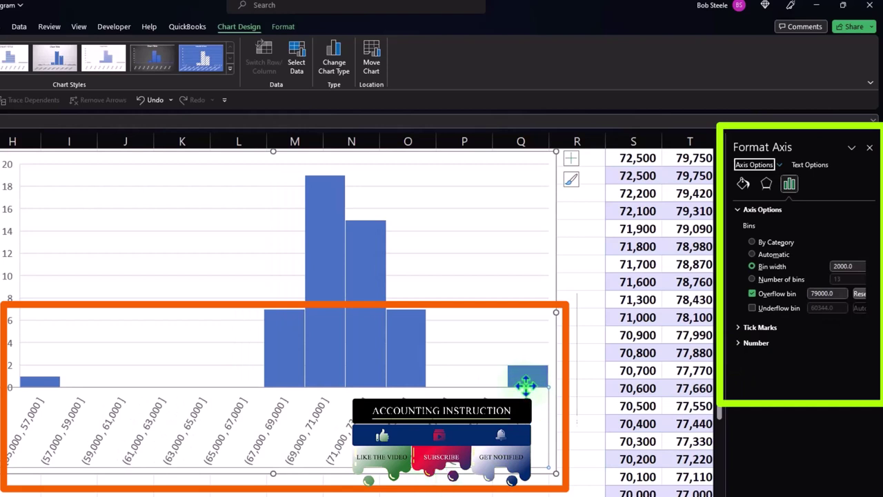
Step: Check the histogram's overflow bar, and enable an underflow bin at 64000 on the horizontal axis
mouse_move(525, 385)
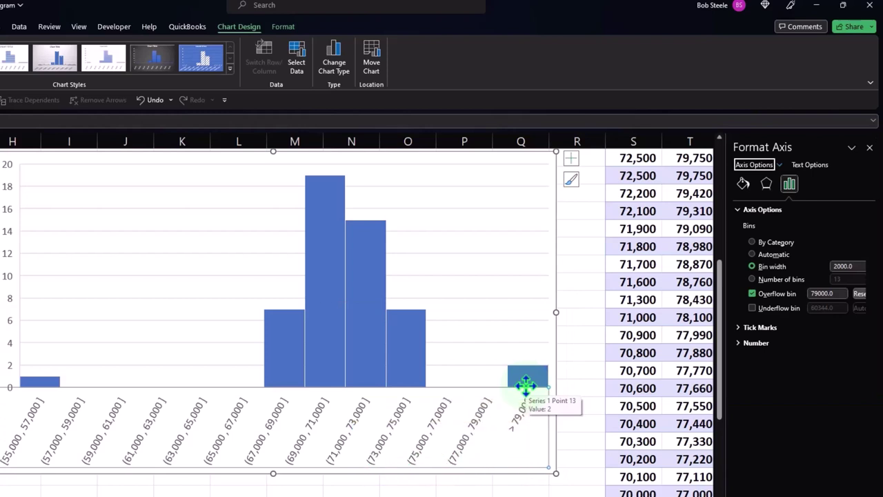
click(752, 308)
click(835, 307)
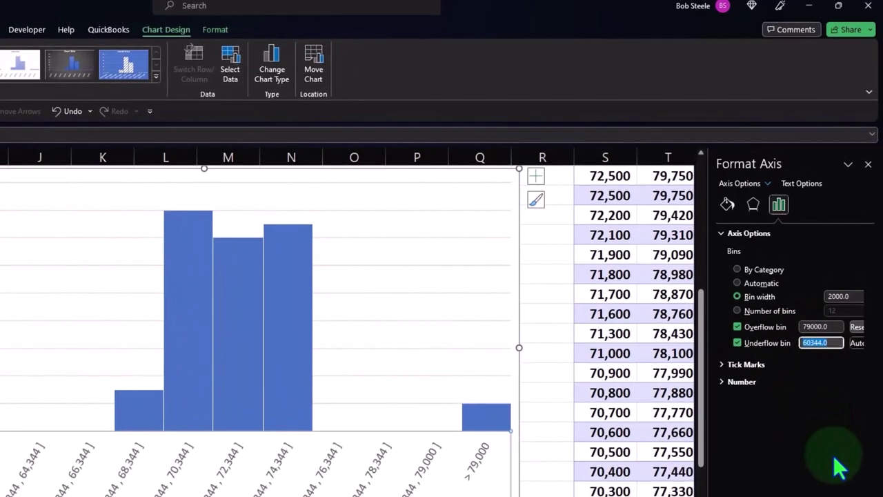
text(64000)
key(Return)
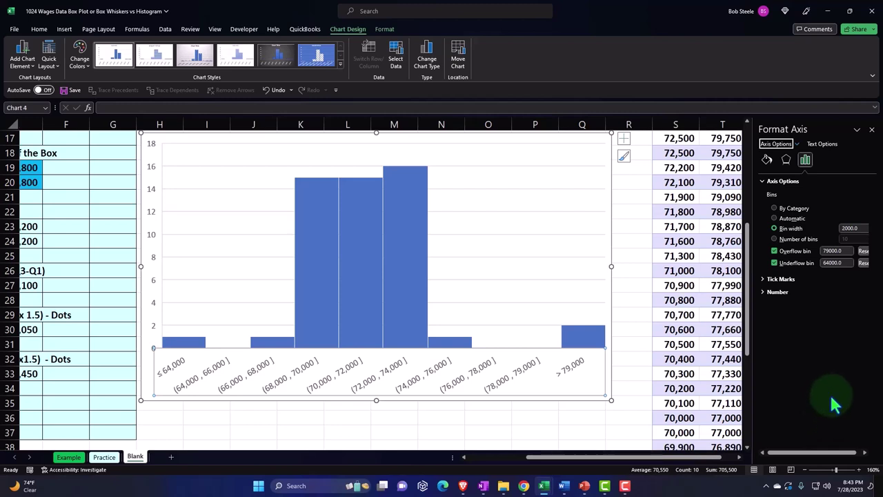
Step: Reset the overflow and underflow bin limits of the horizontal axis to their automatic values
drag(814, 456, 825, 456)
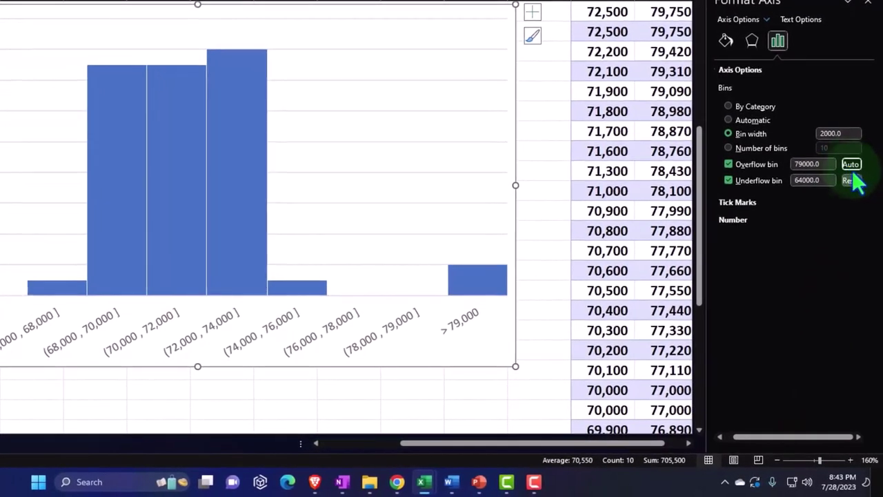
click(853, 181)
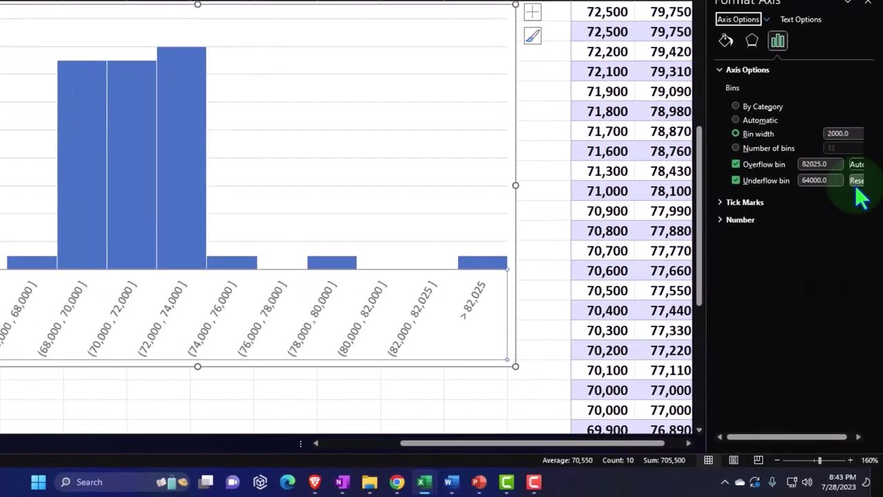
click(856, 181)
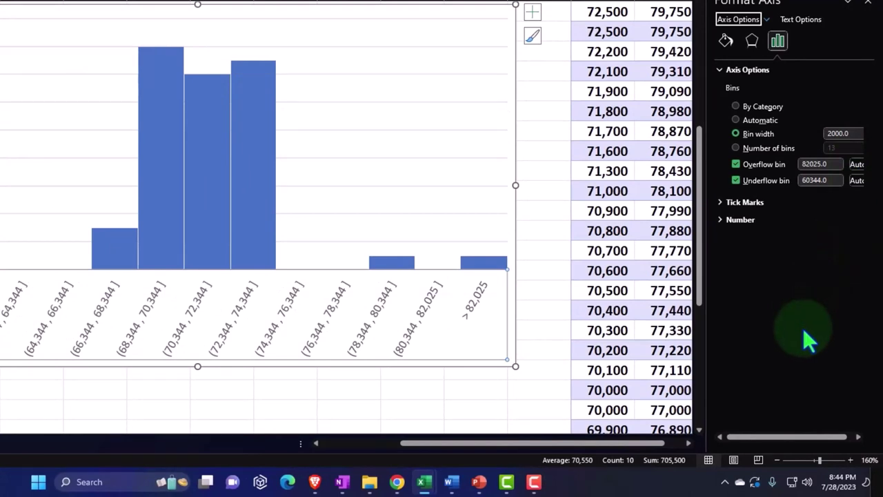
key(Escape)
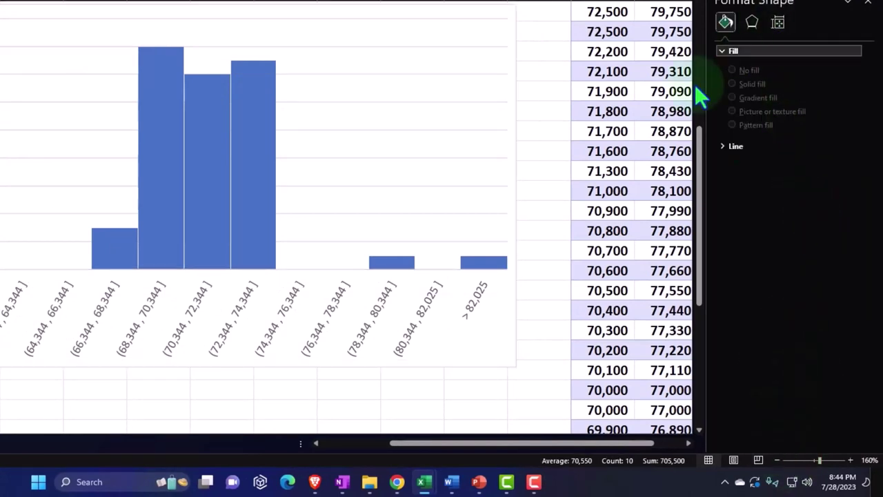
Step: Reopen the bin options of the histogram's horizontal axis and set the bins to Automatic
click(264, 319)
click(275, 321)
click(780, 40)
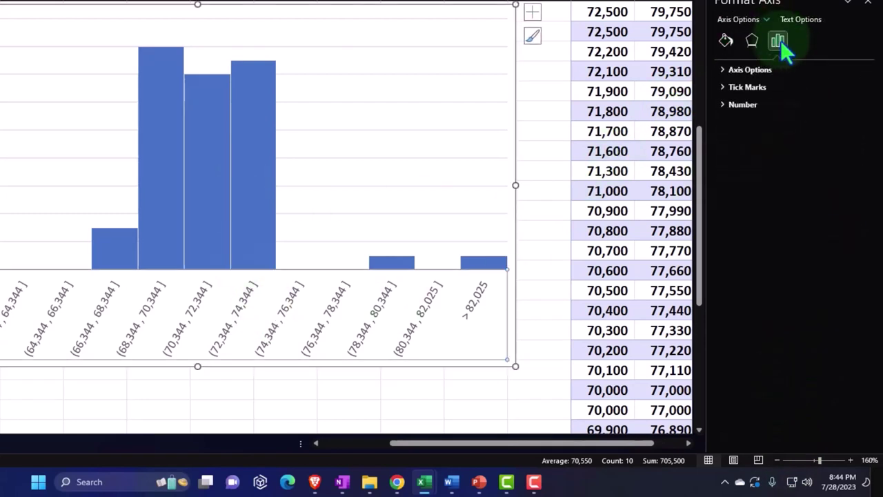
click(722, 69)
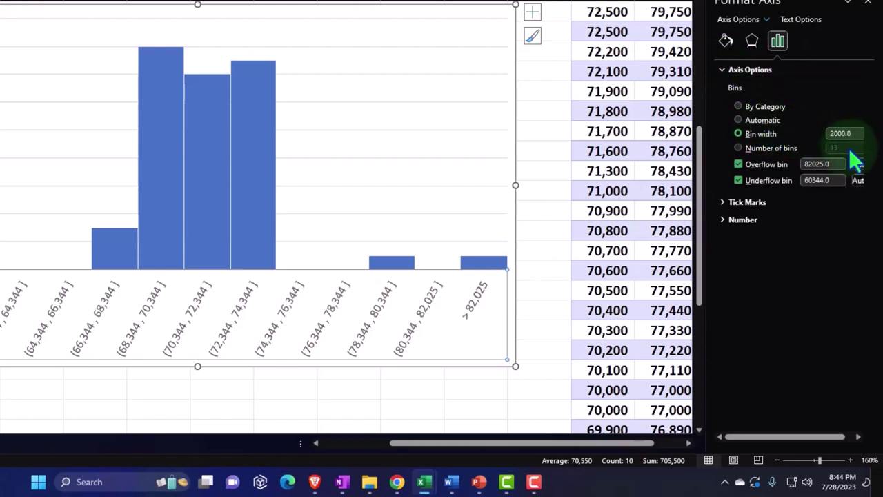
drag(786, 436, 824, 432)
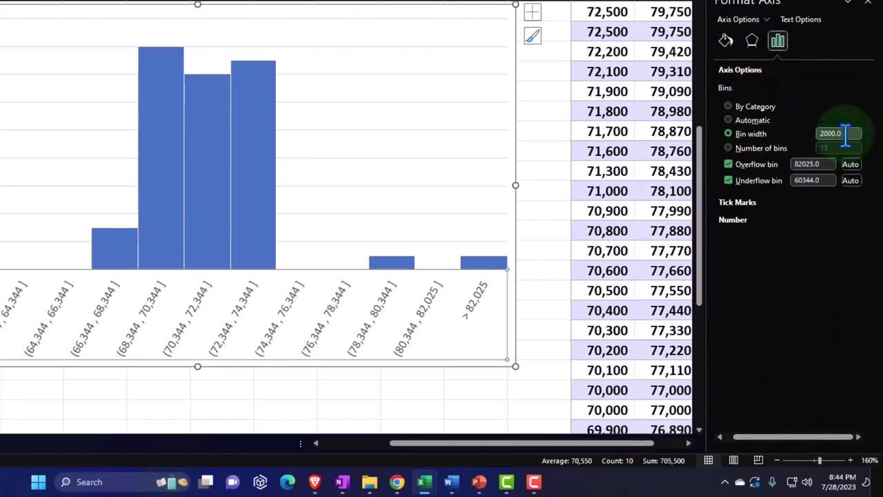
click(737, 130)
click(727, 122)
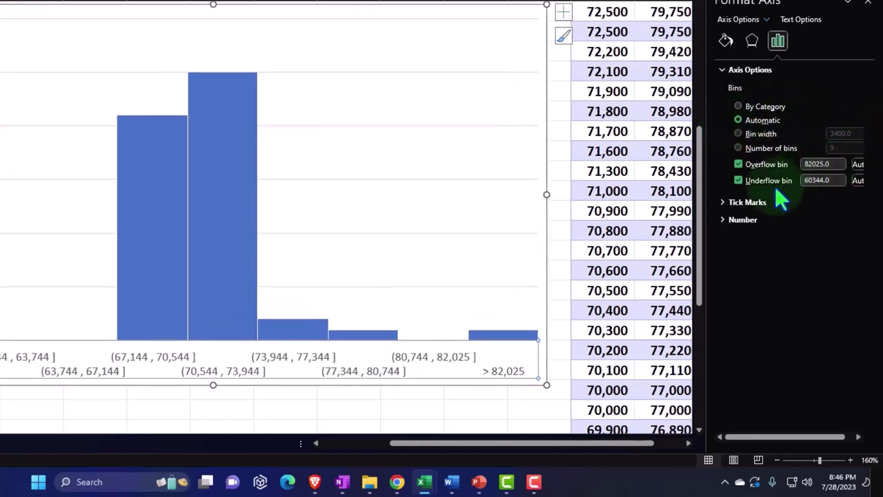
Step: Turn off the overflow and underflow bins of the horizontal axis, and close the axis formatting
click(739, 165)
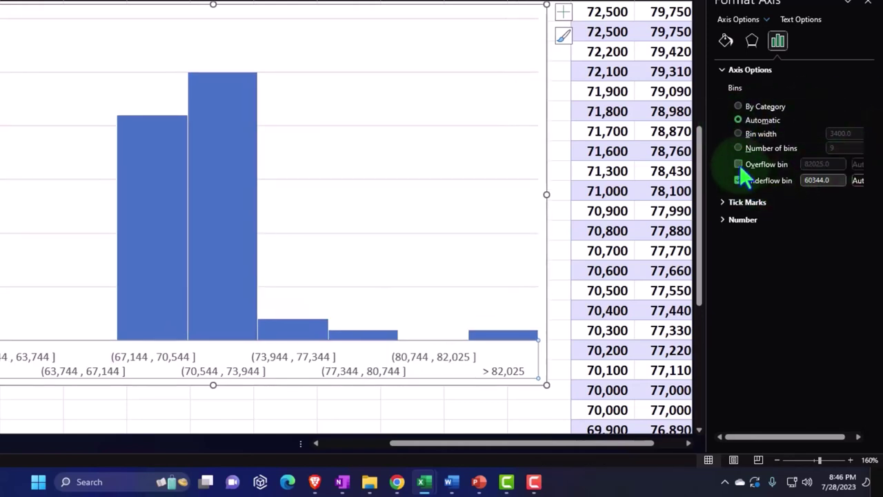
click(739, 180)
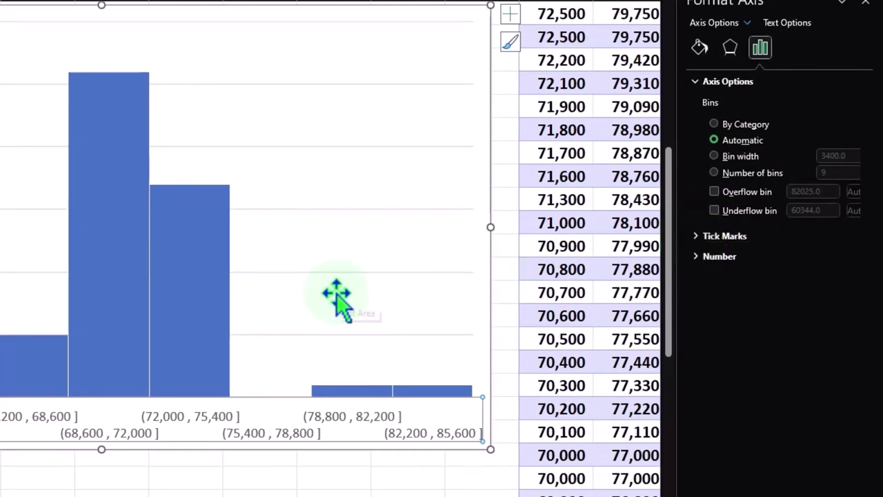
click(322, 207)
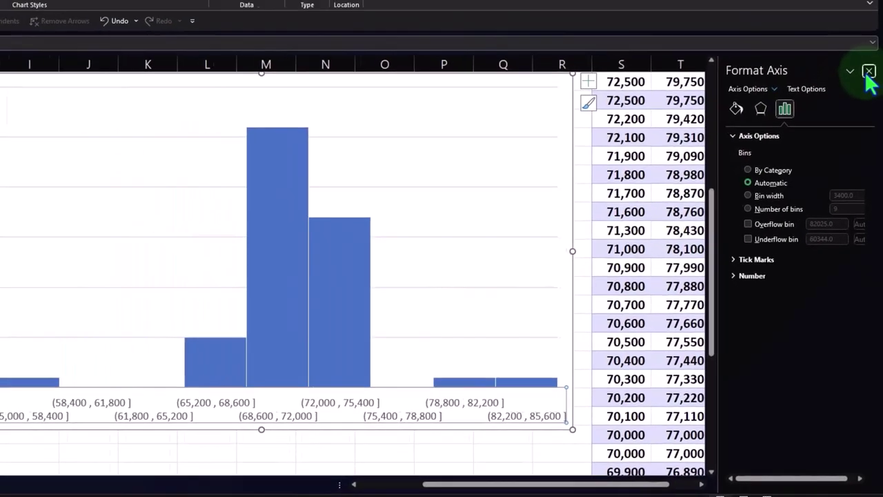
click(868, 71)
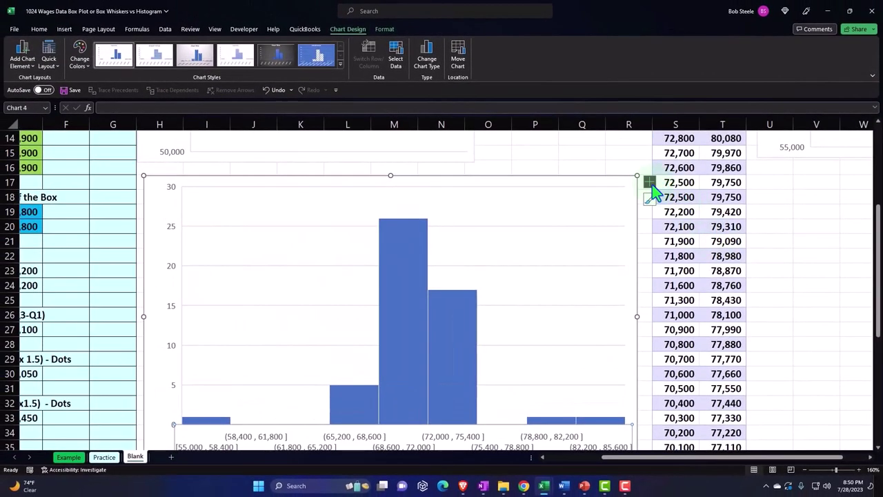
Step: Leave the histogram without axis titles and add a chart title reading "Wages"
click(651, 184)
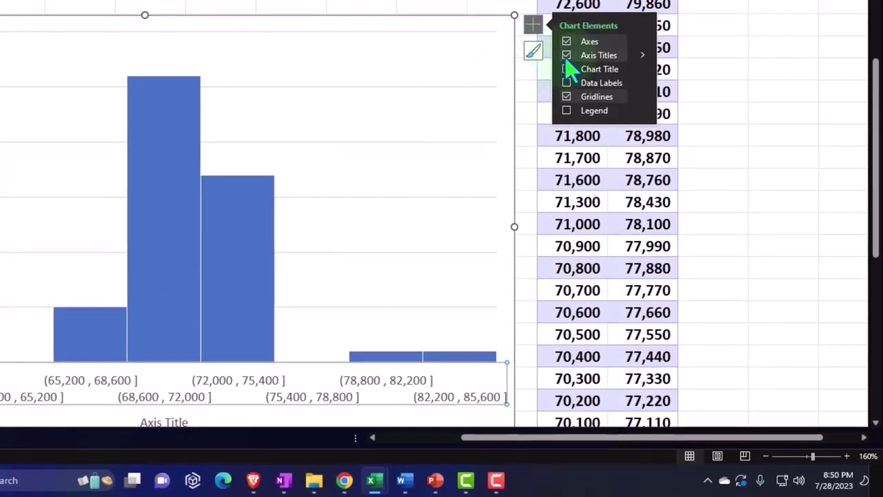
click(566, 56)
click(566, 69)
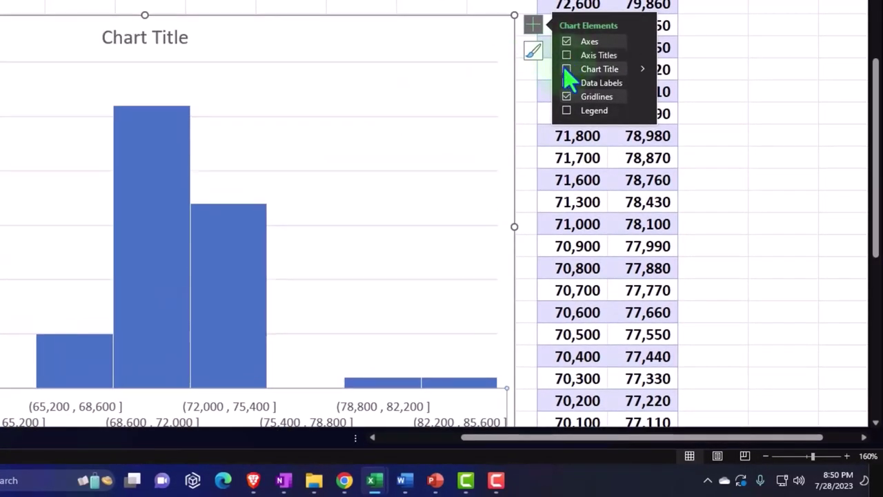
click(540, 124)
scroll(541, 124, down, 1)
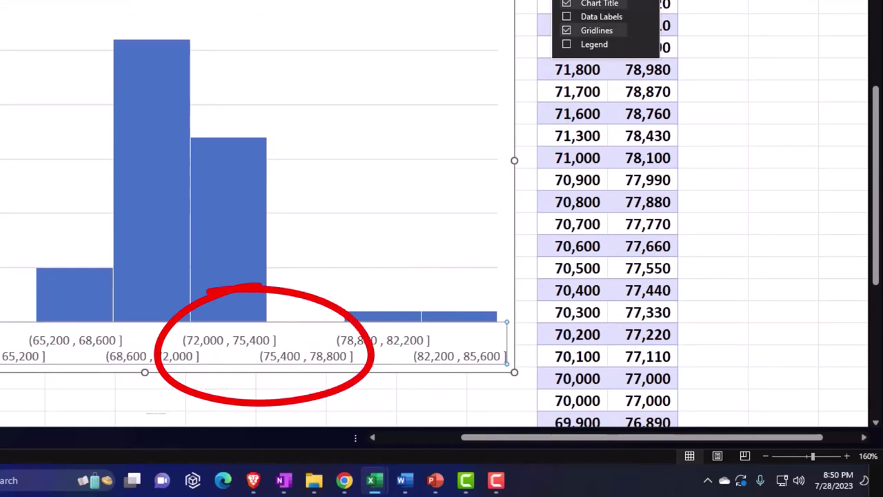
key(Escape)
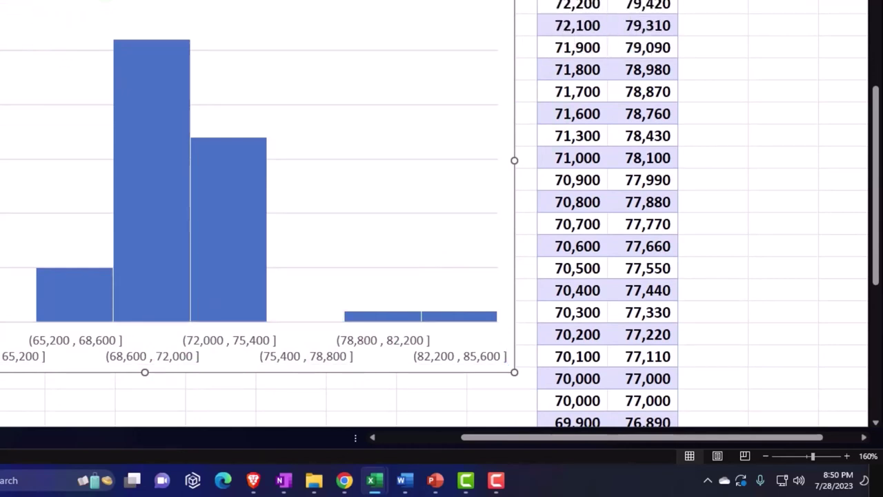
scroll(493, 53, up, 1)
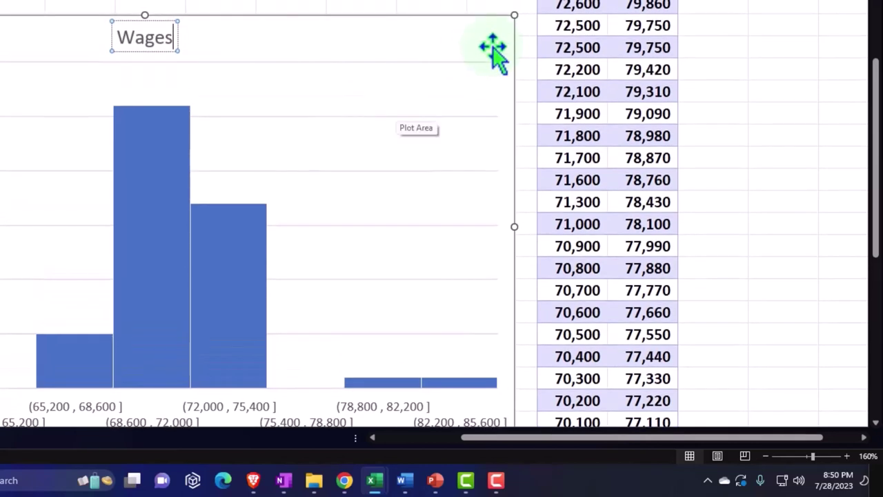
Step: Add data labels to the histogram's bars, and try a legend before removing it again
click(531, 26)
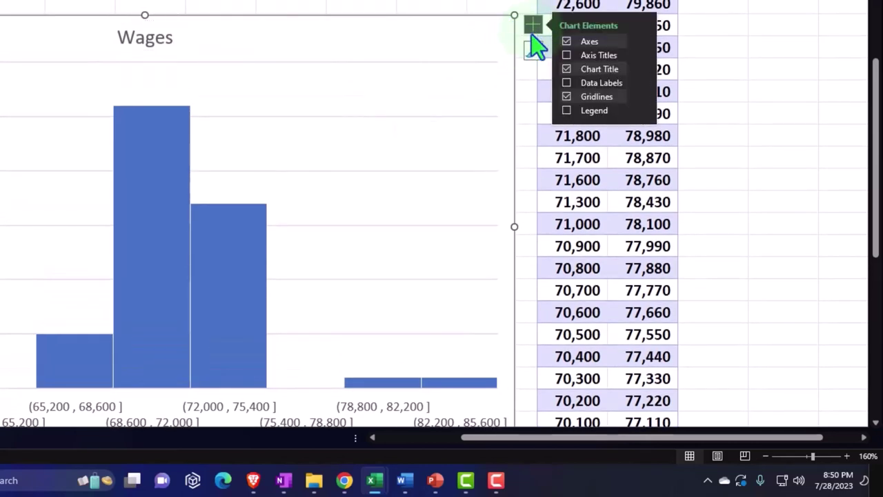
click(567, 83)
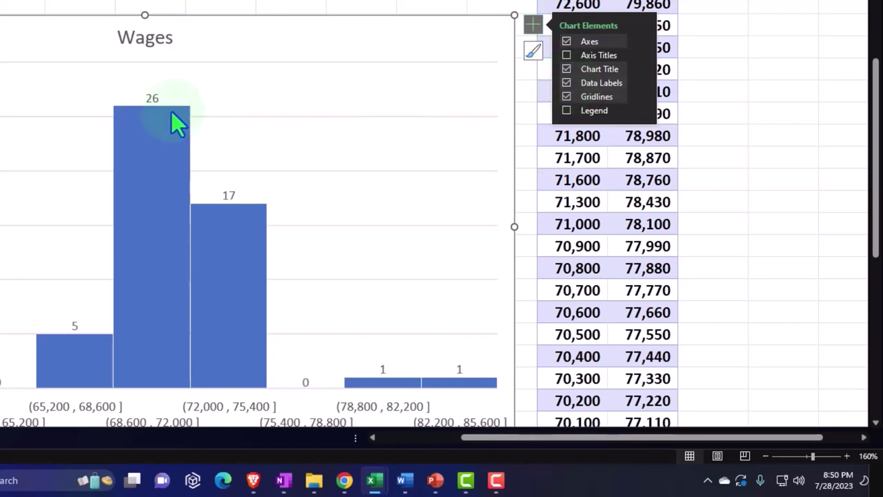
mouse_move(173, 112)
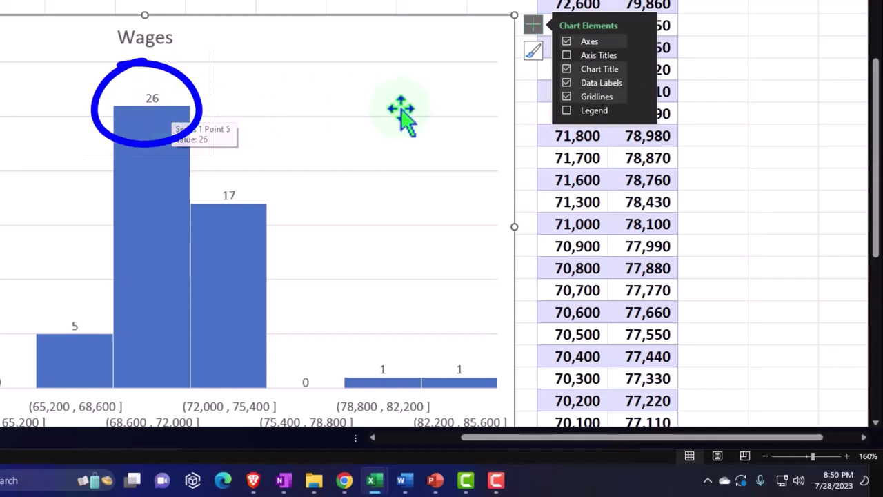
click(566, 112)
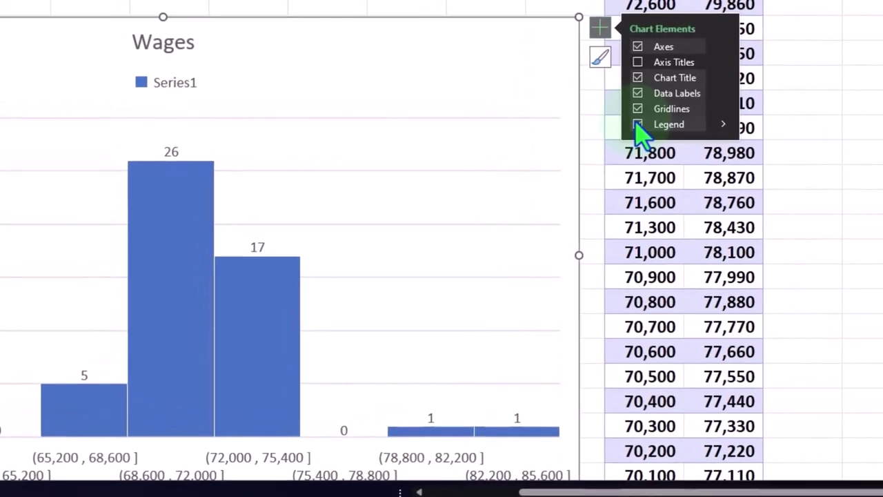
click(647, 126)
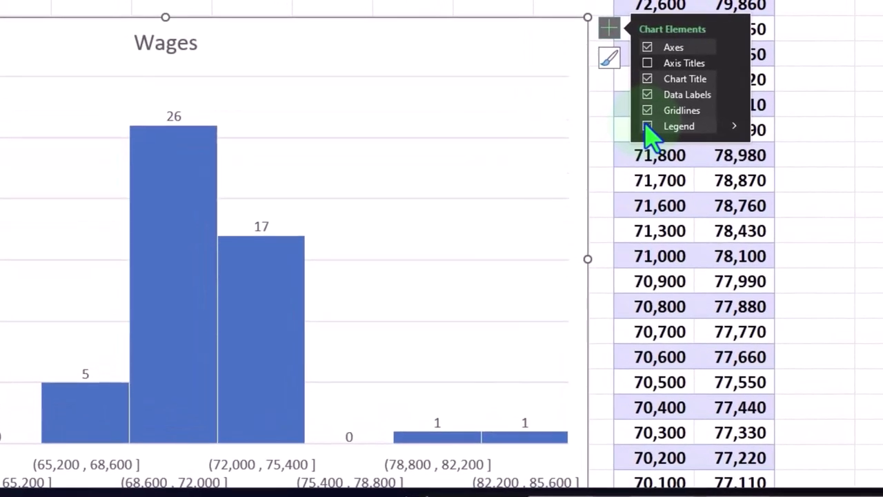
Step: Enlarge the histogram's data labels to 10.5 points, make them bold, and deselect the chart
click(178, 112)
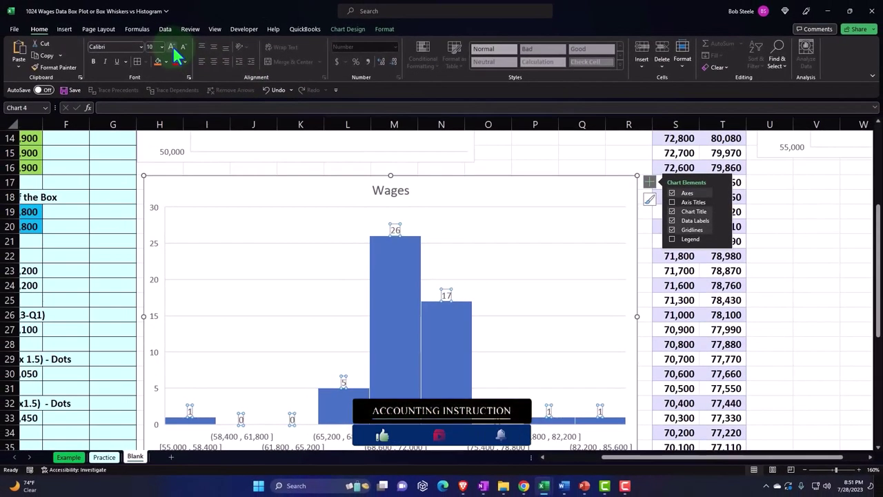
click(172, 47)
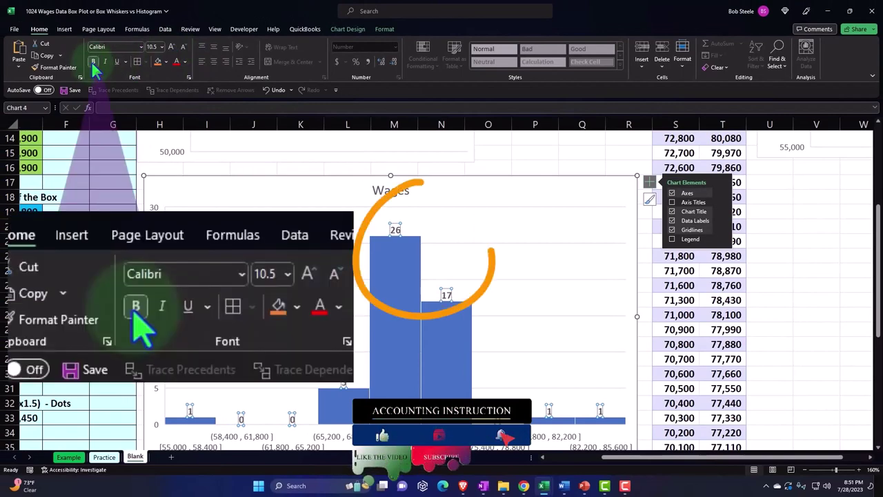
scroll(441, 290, down, 1)
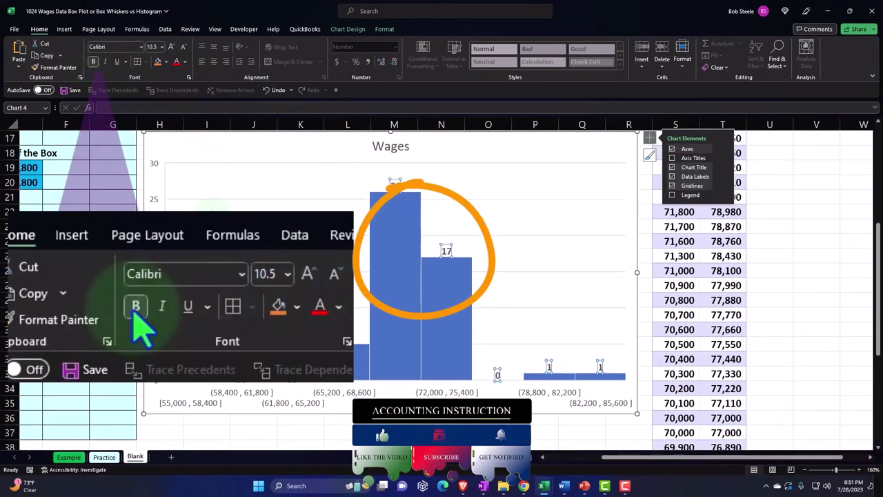
click(394, 433)
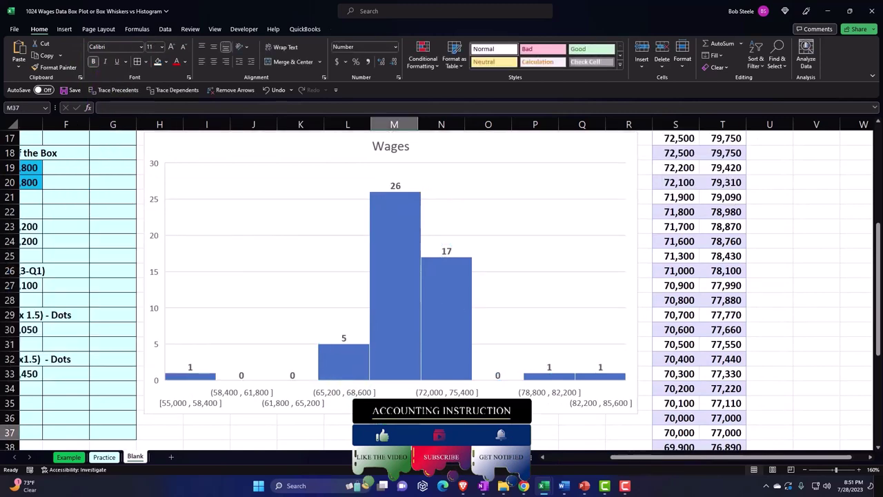
Step: Compare the formatted histogram with the box plot above it
scroll(423, 440, up, 5)
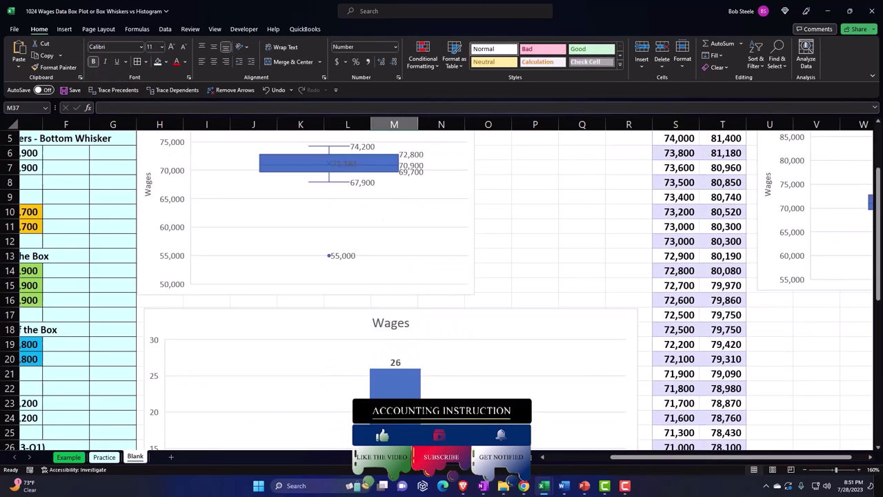
scroll(421, 435, down, 4)
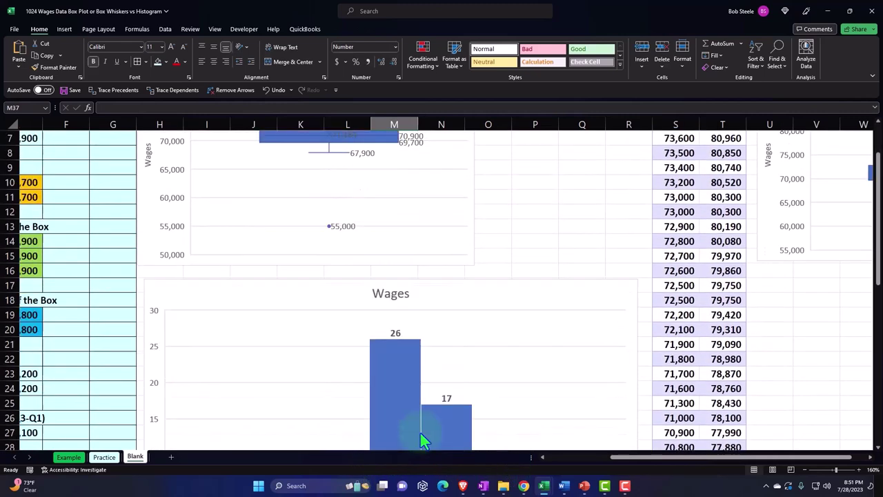